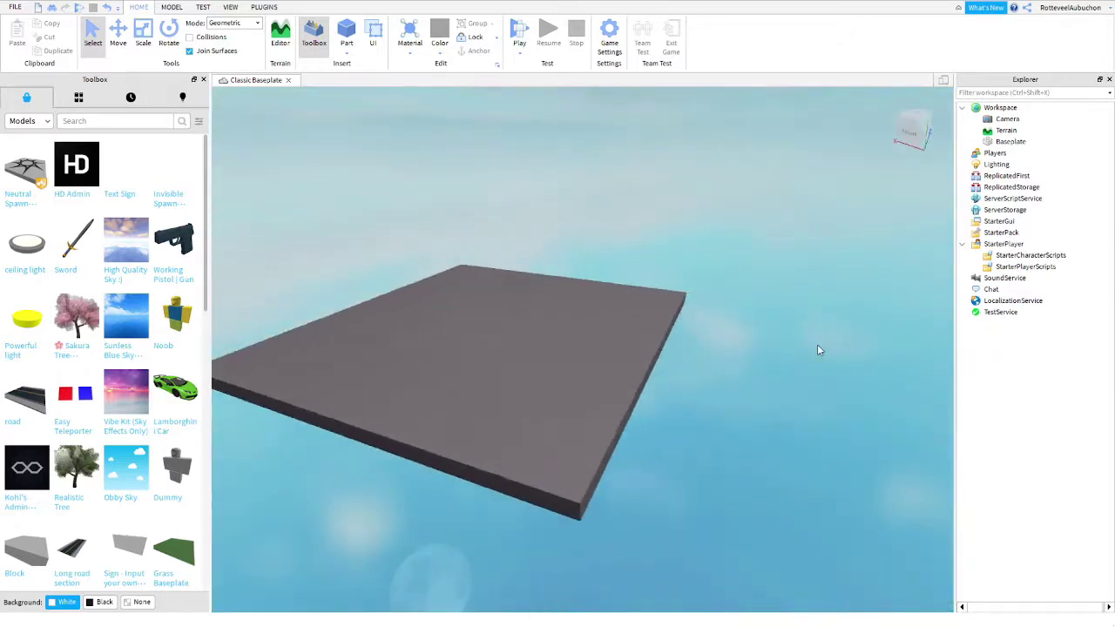
pyautogui.scroll(2, 817, 350)
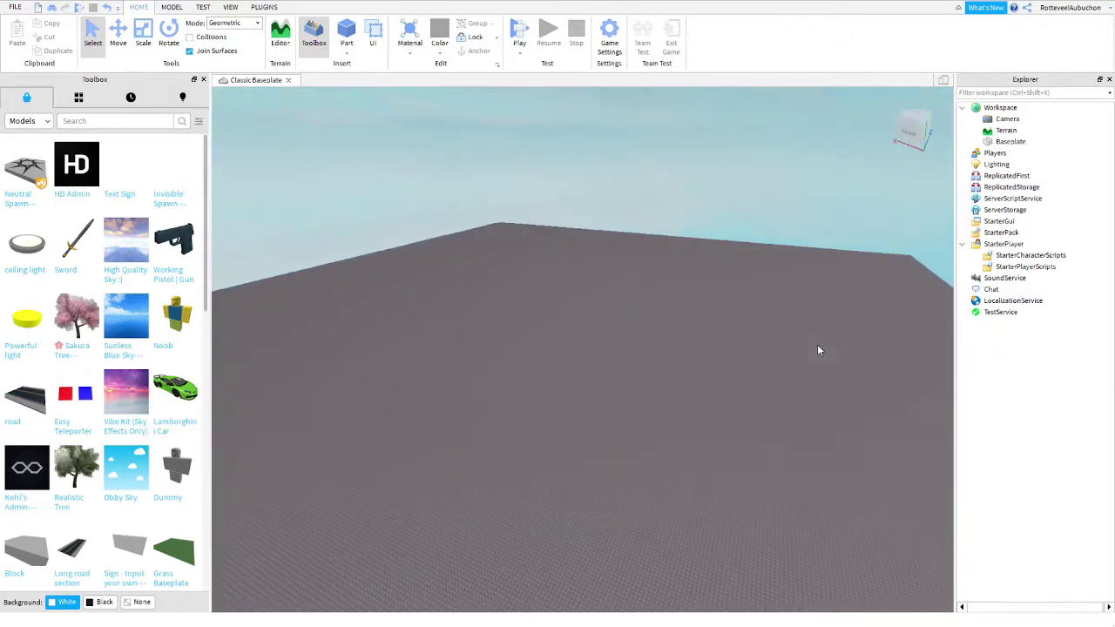
# Look over the baseplate, then search the Toolbox for 'Acs R15' to find ACS R15 Mod 0.4.
pyautogui.moveTo(817, 350); pyautogui.dragTo(817, 350, button='right')
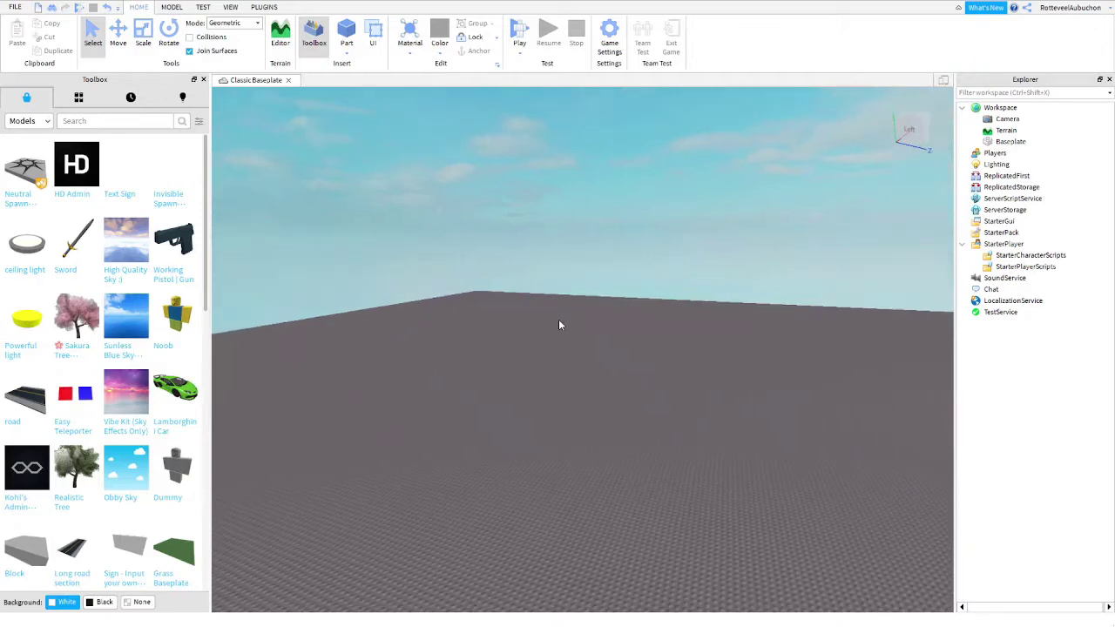
pyautogui.moveTo(558, 325); pyautogui.dragTo(558, 325, button='right')
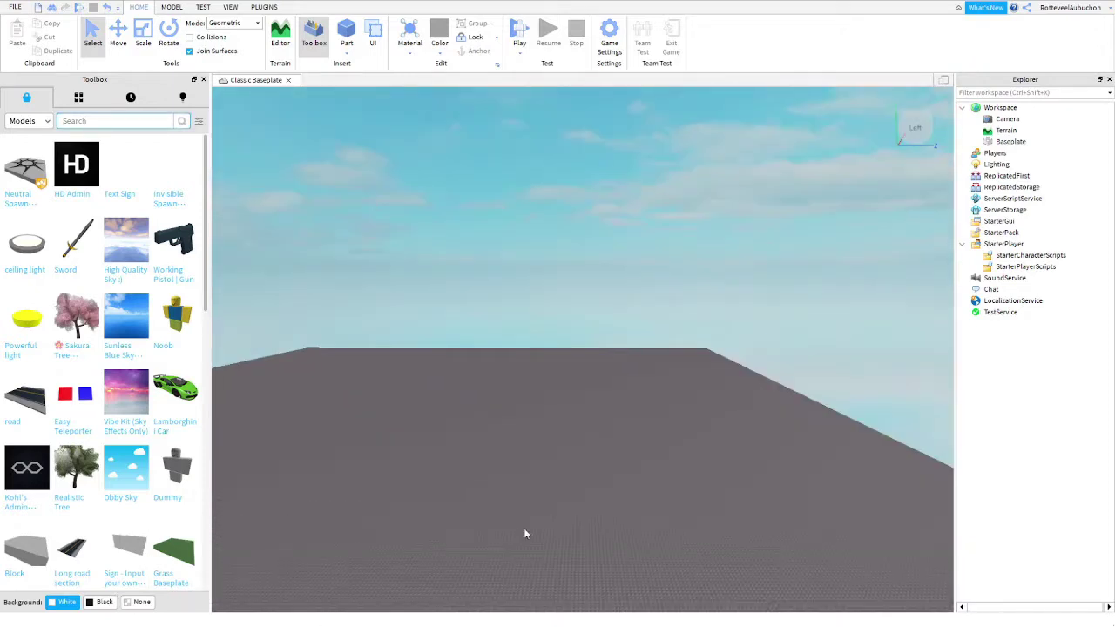
pyautogui.moveTo(525, 533); pyautogui.dragTo(537, 523, button='right')
pyautogui.write('Acs R16')
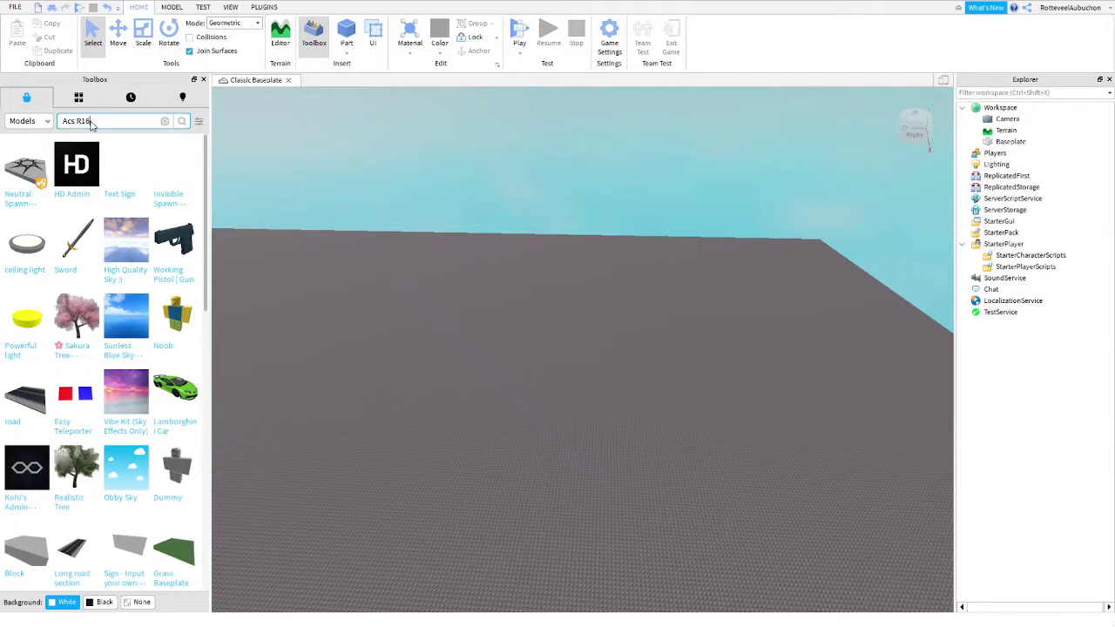
pyautogui.write('5')
pyautogui.press('Return')
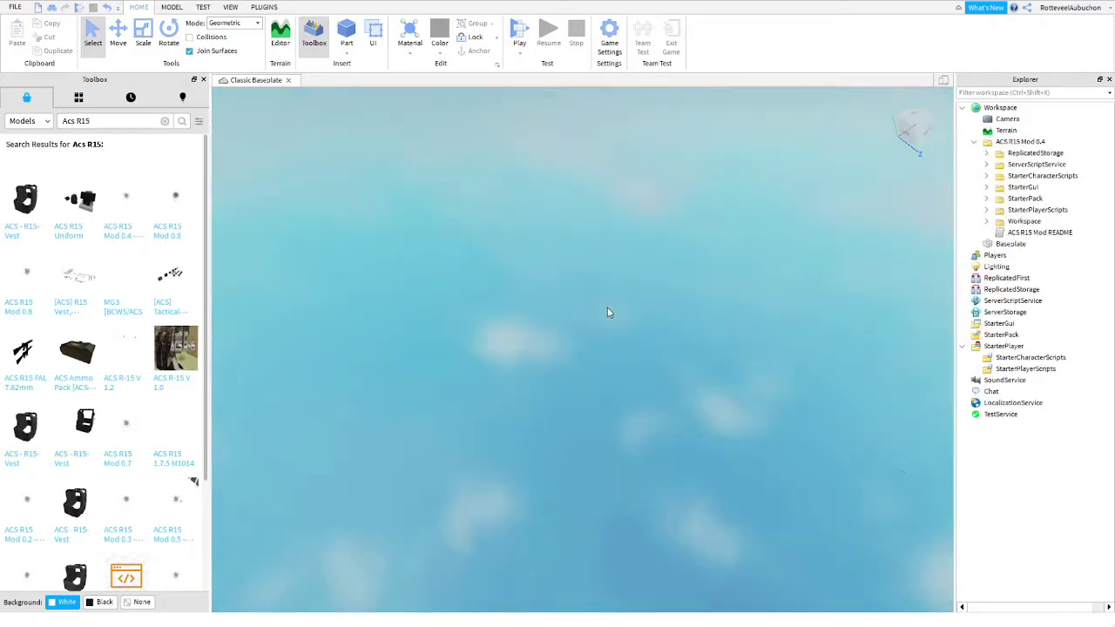
# Move ACS_Engine and Footstep into ReplicatedStorage and Player_FX into StarterGui.
pyautogui.moveTo(612, 309); pyautogui.dragTo(607, 307, button='right')
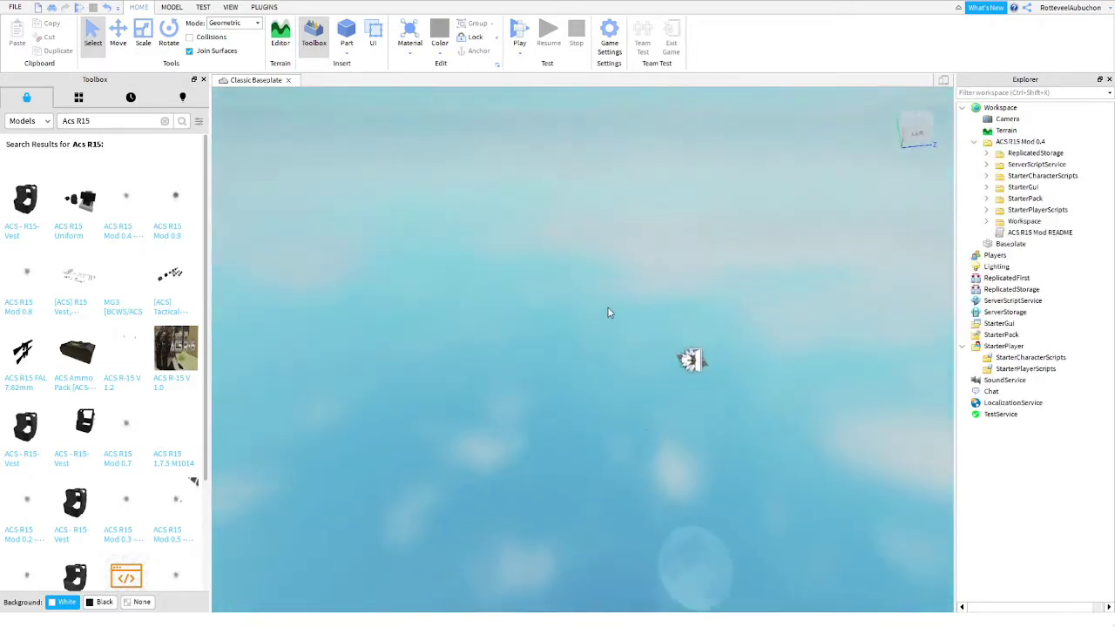
pyautogui.click(988, 153)
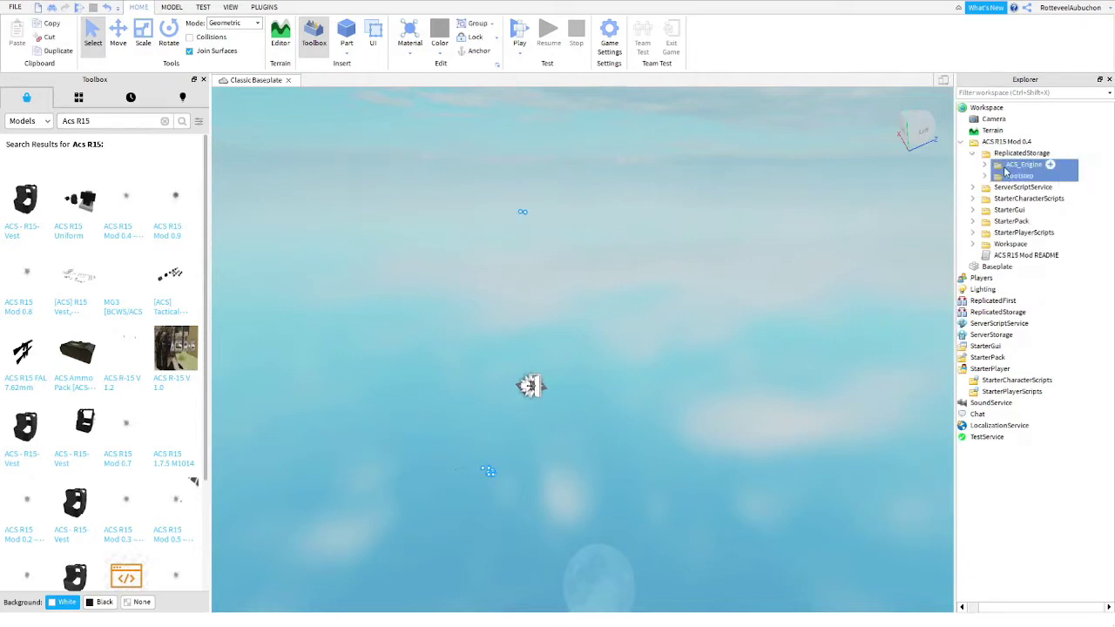
pyautogui.moveTo(1043, 317); pyautogui.dragTo(1041, 314)
pyautogui.click(986, 187)
pyautogui.click(1035, 199)
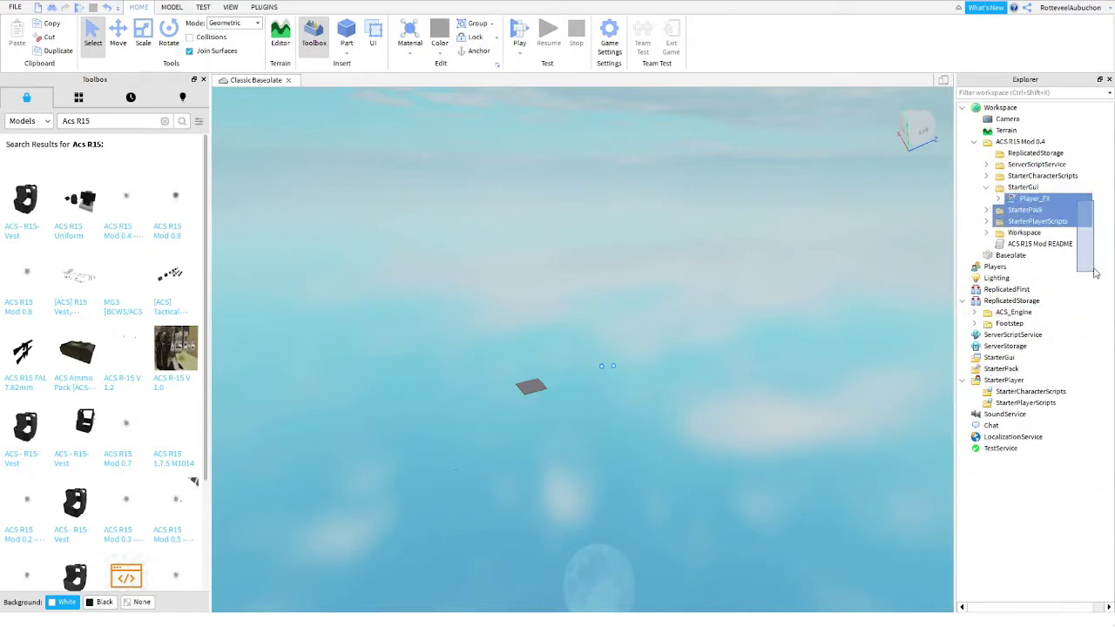
pyautogui.moveTo(1050, 361); pyautogui.dragTo(1050, 359)
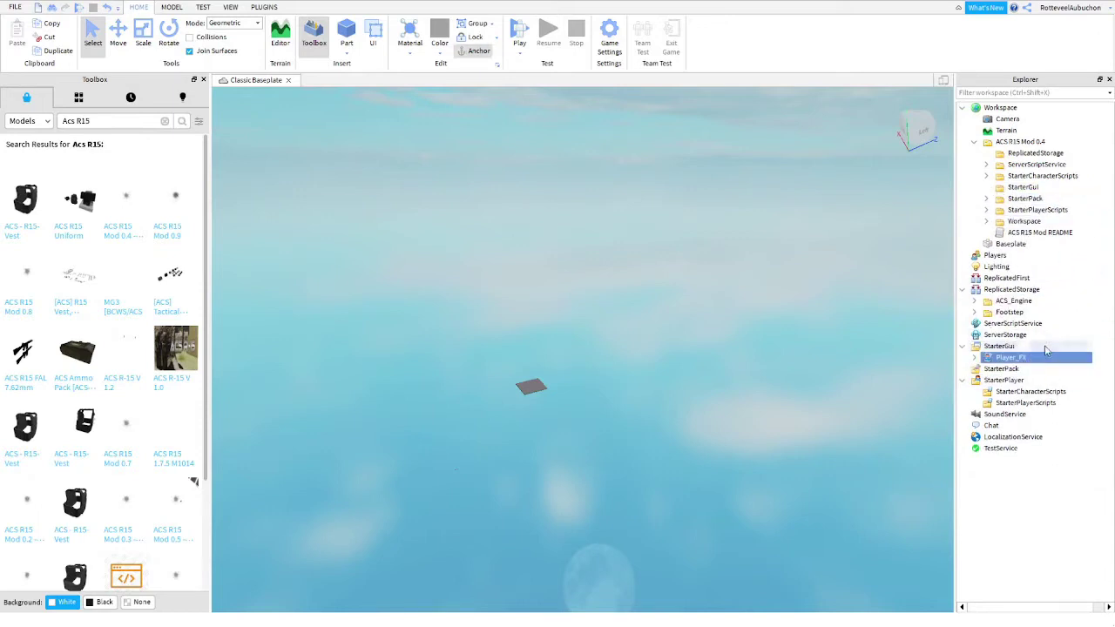
# Move all of the mod's Workspace folder items into the game Workspace.
pyautogui.click(987, 222)
pyautogui.click(1043, 232)
pyautogui.keyDown('shift'); pyautogui.click(1036, 265); pyautogui.keyUp('shift')
pyautogui.moveTo(1041, 265); pyautogui.dragTo(1069, 278)
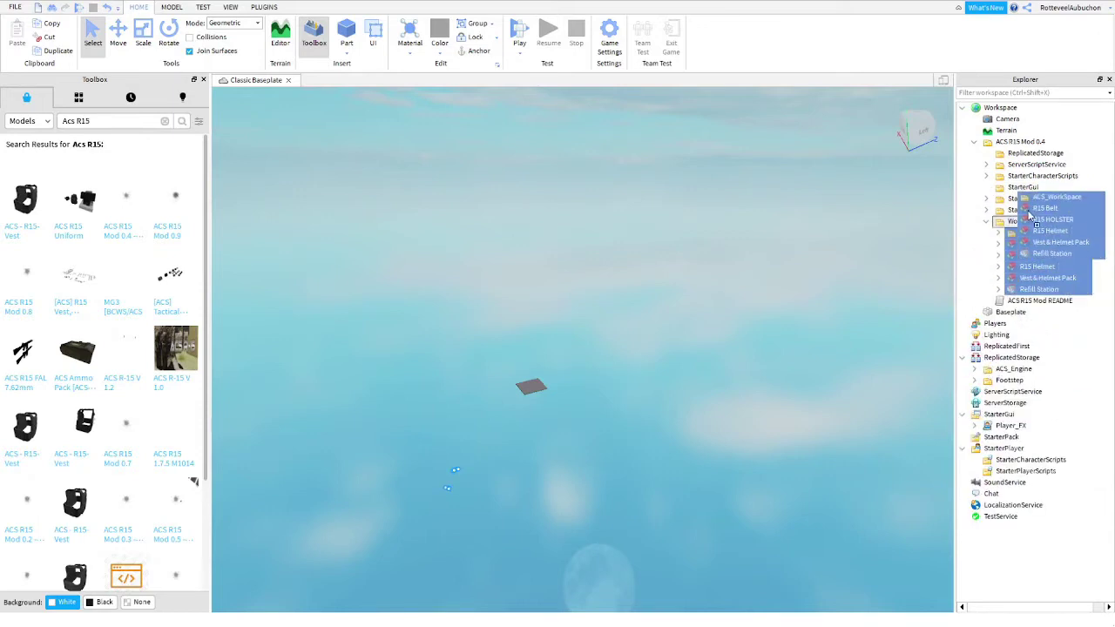
pyautogui.moveTo(1030, 215); pyautogui.dragTo(1001, 107)
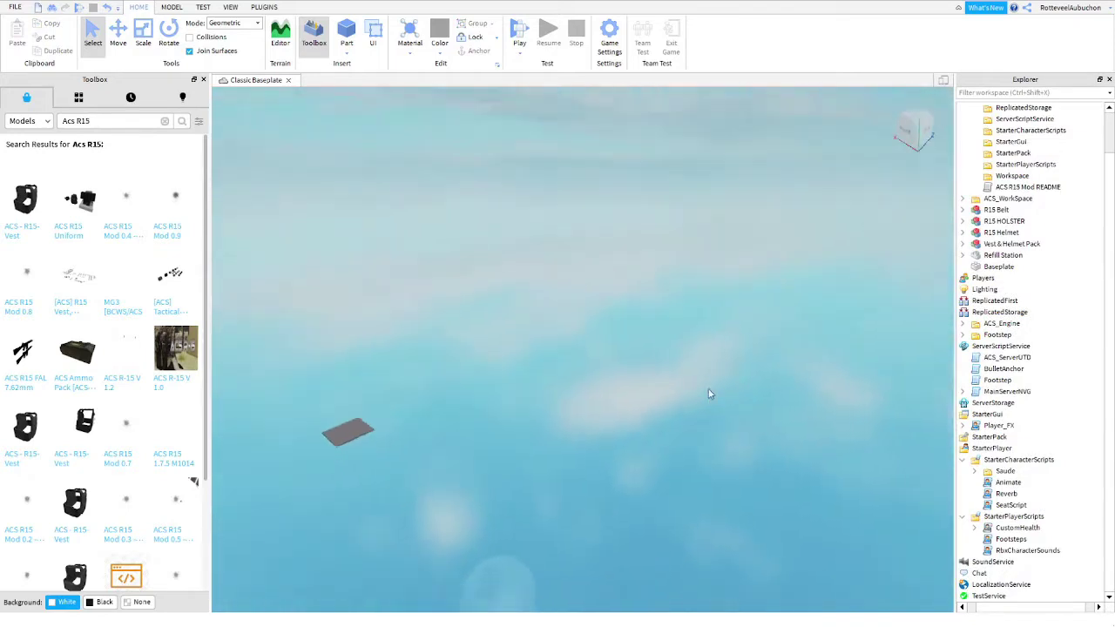
pyautogui.moveTo(708, 394); pyautogui.dragTo(707, 403, button='right')
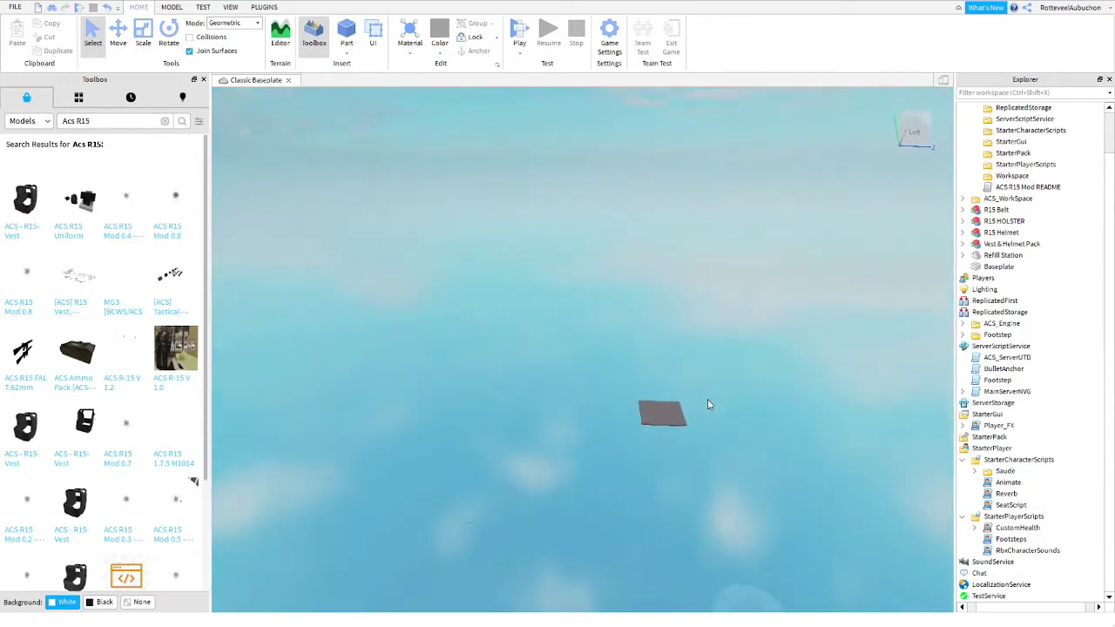
pyautogui.moveTo(707, 404); pyautogui.dragTo(701, 294, button='right')
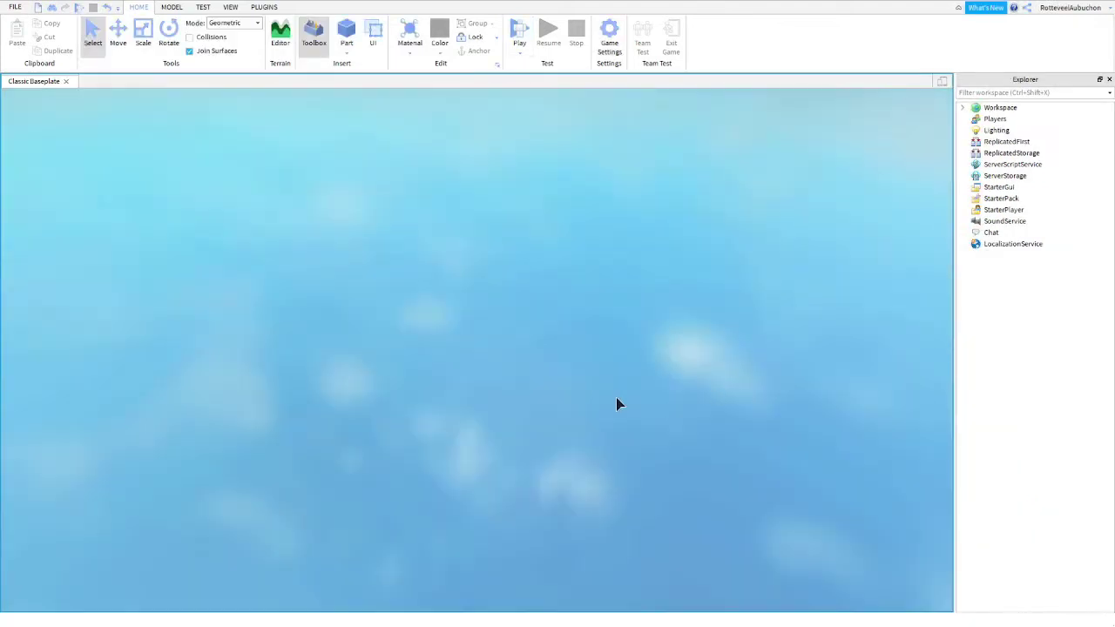
# Start an F5 play test and look down at the character on the baseplate.
pyautogui.press('F5')
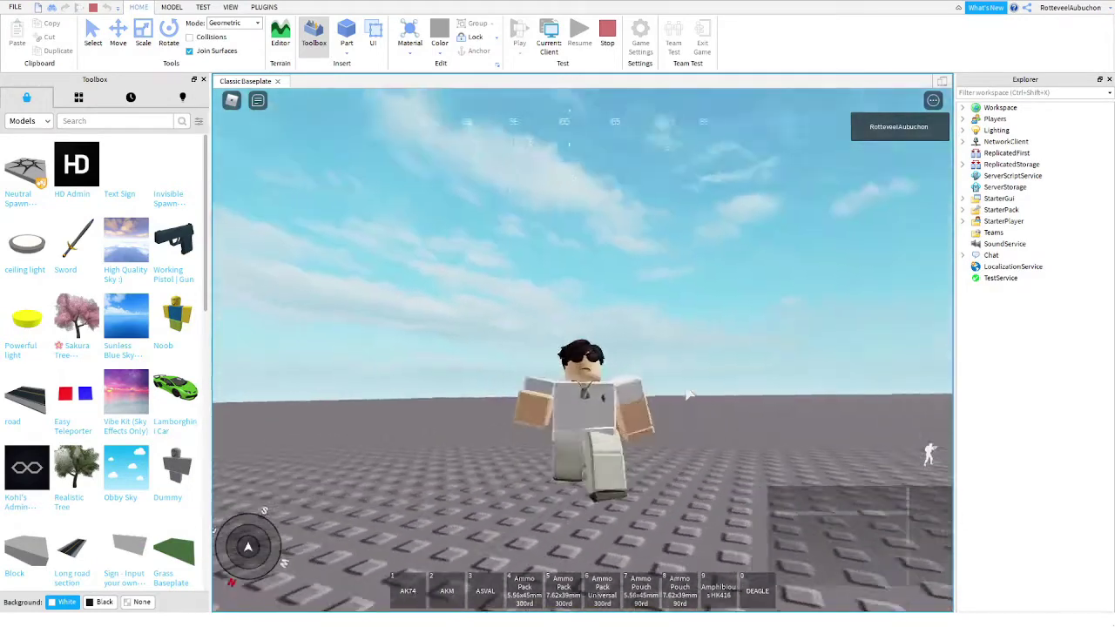
pyautogui.moveTo(687, 394); pyautogui.dragTo(688, 394, button='right')
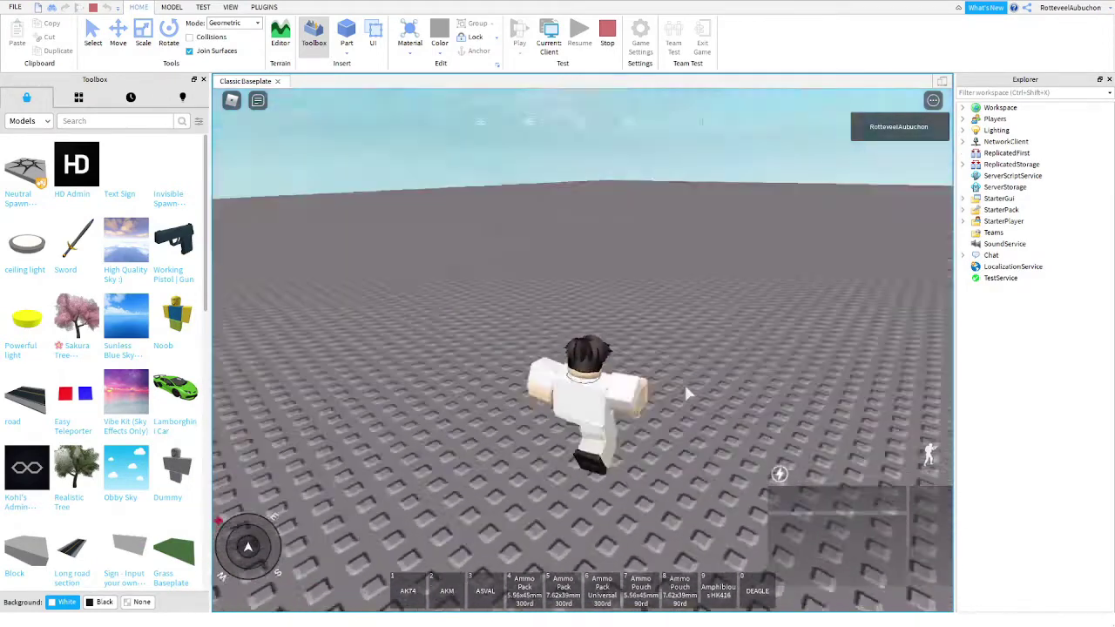
# Equip the AK74 in slot 1, fire until the magazine empties, and reload.
pyautogui.press('1')
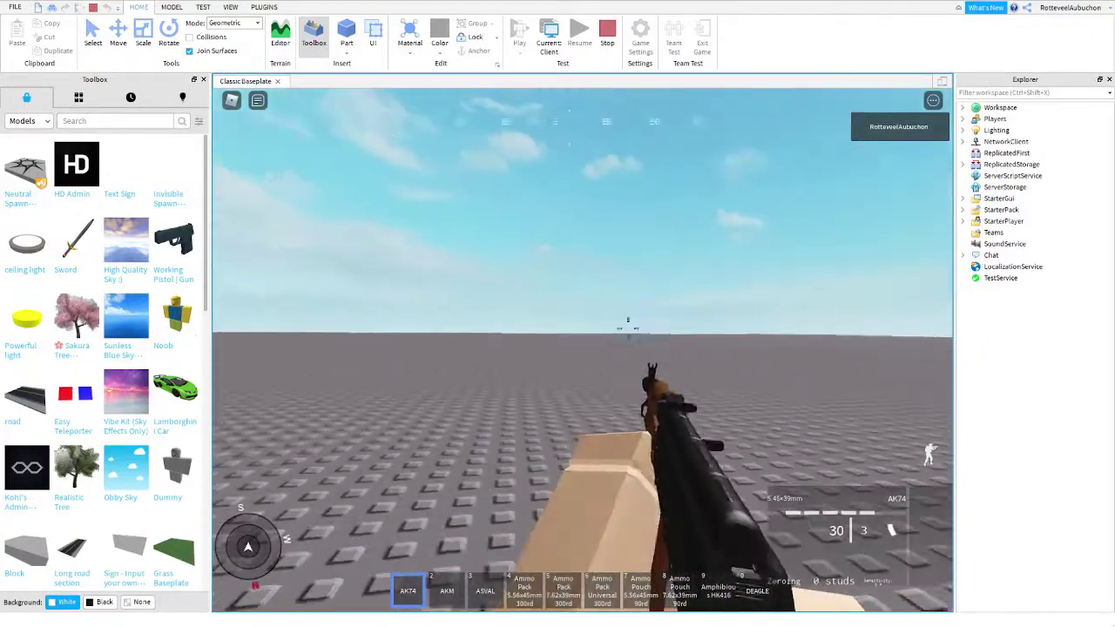
pyautogui.click(623, 333)
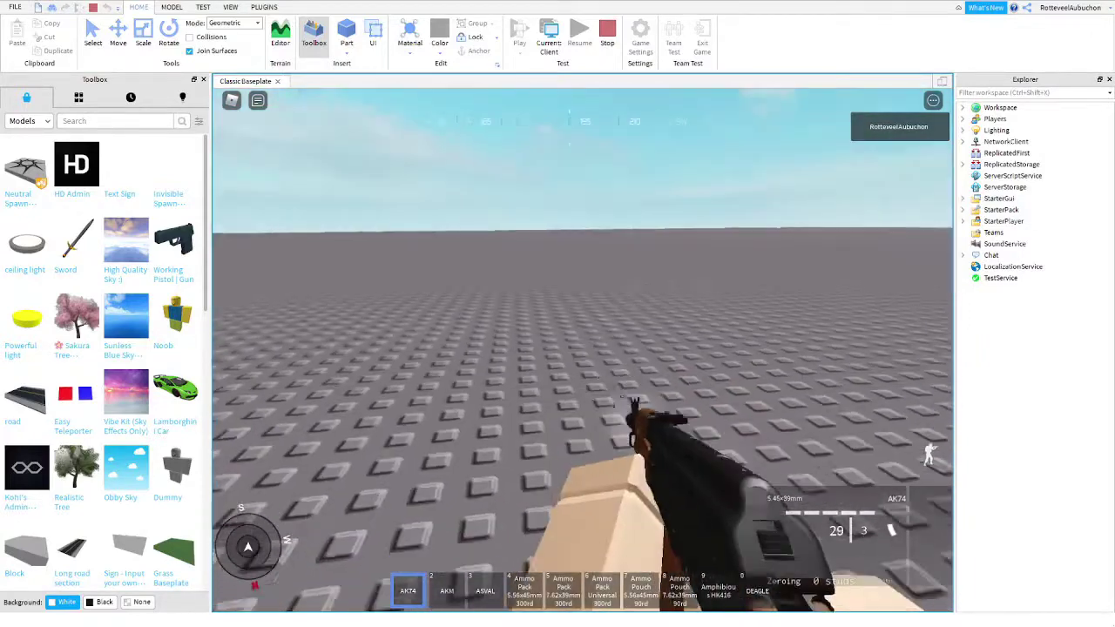
pyautogui.click(547, 329)
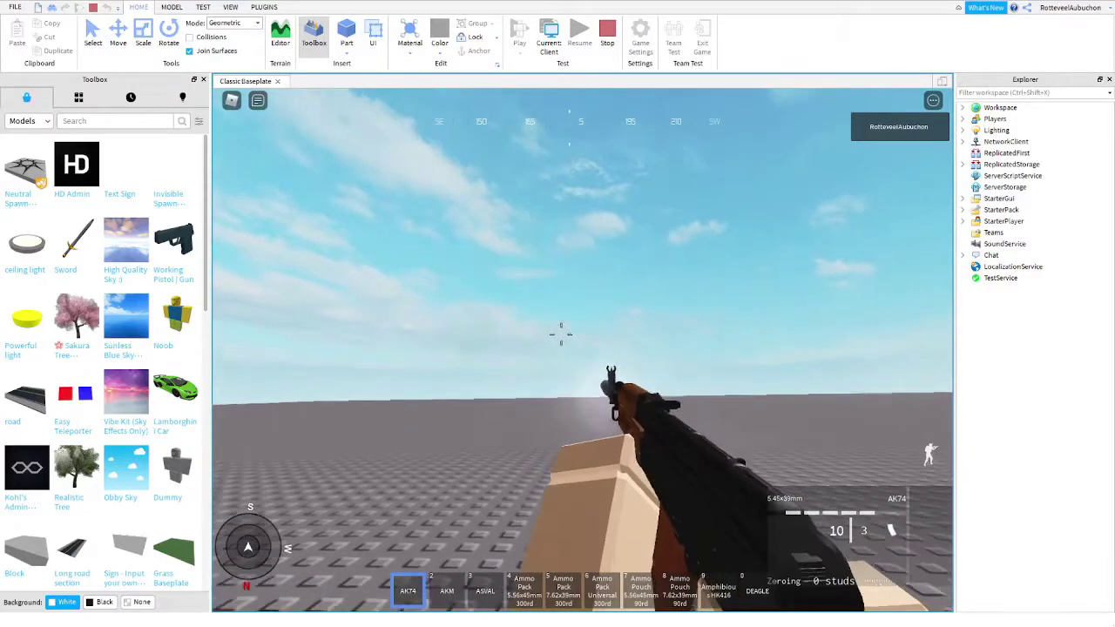
pyautogui.click(561, 333)
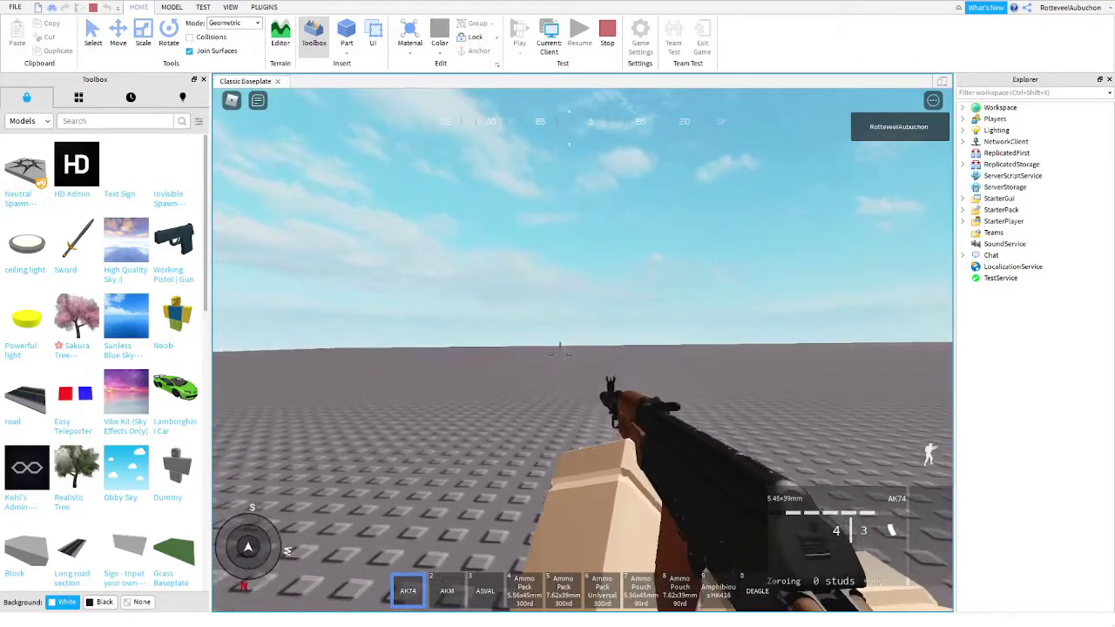
pyautogui.click(559, 359)
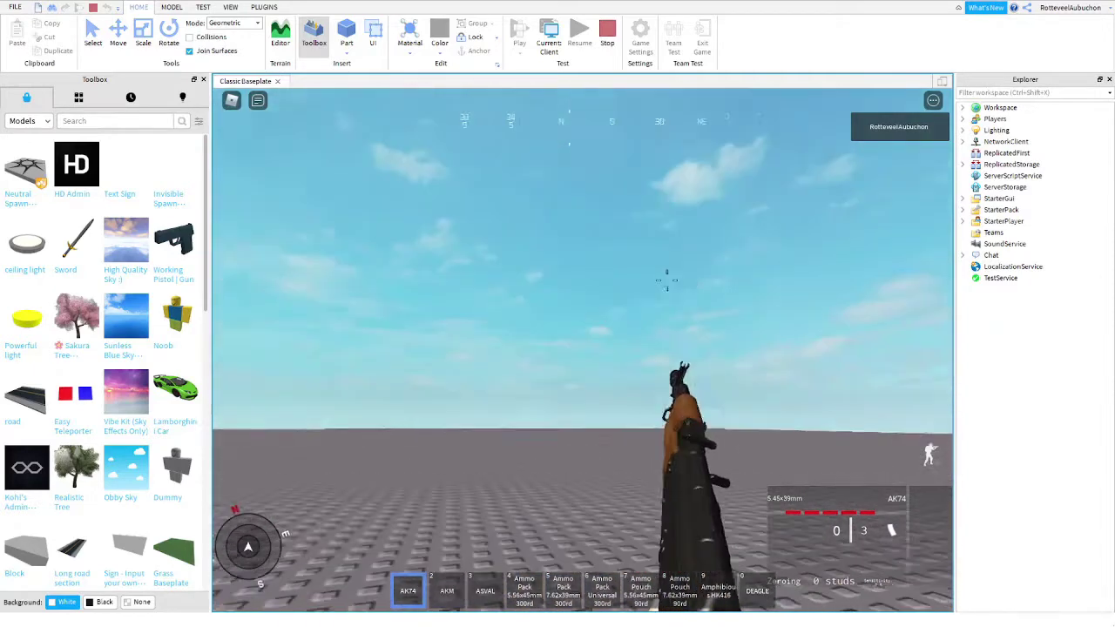
pyautogui.press('r')
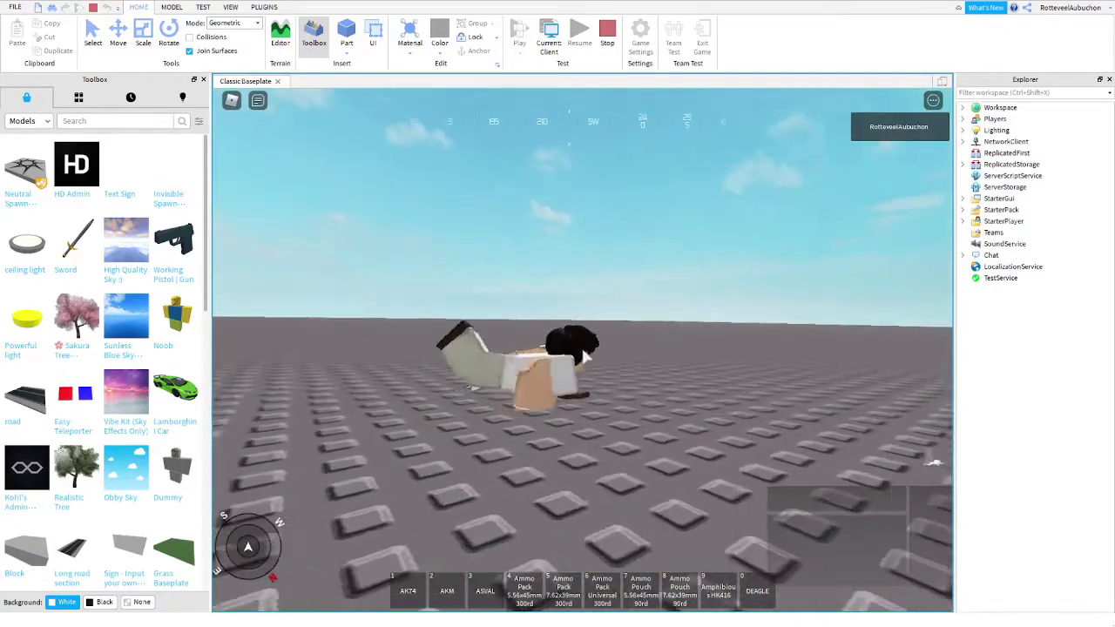
# Fire the AKM, then empty and reload the ASVAL.
pyautogui.press('2')
pyautogui.click(593, 332)
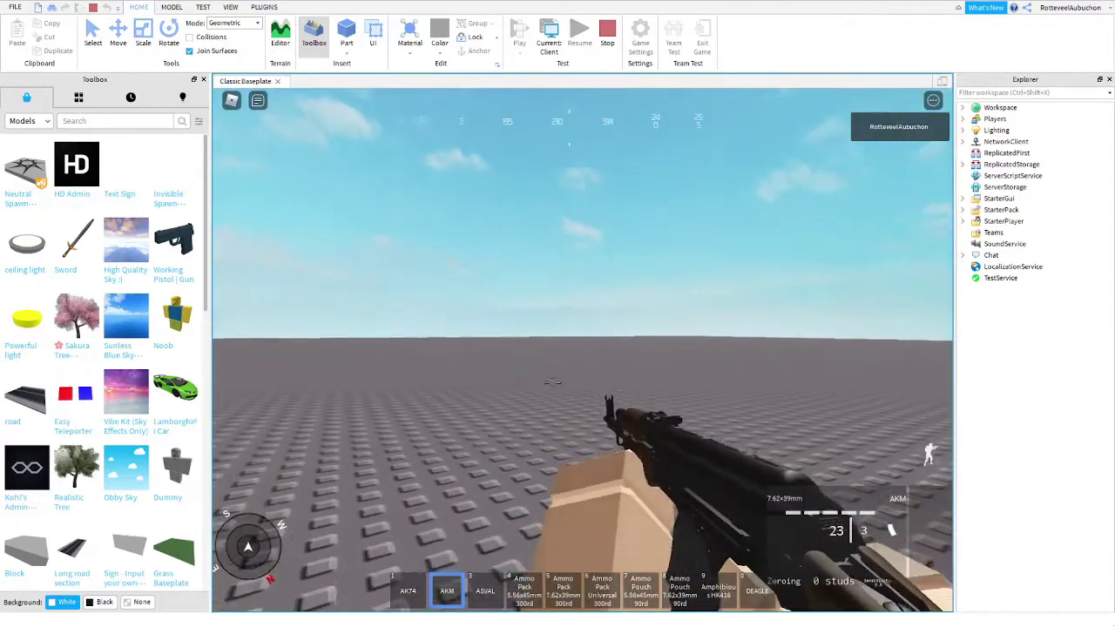
pyautogui.click(561, 349)
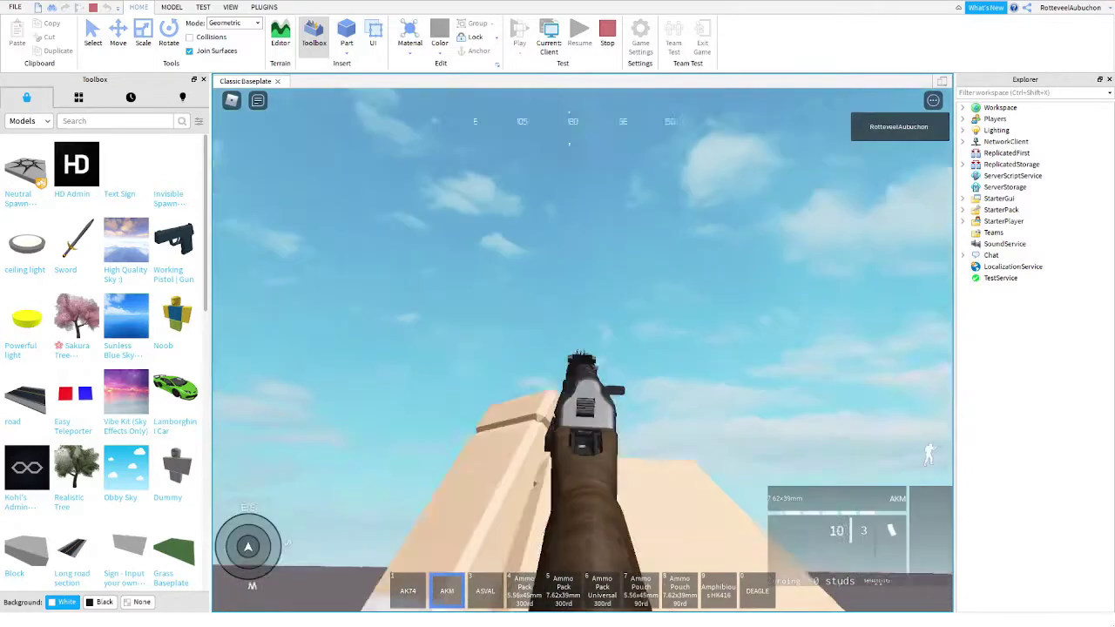
pyautogui.click(579, 388)
pyautogui.click(580, 388)
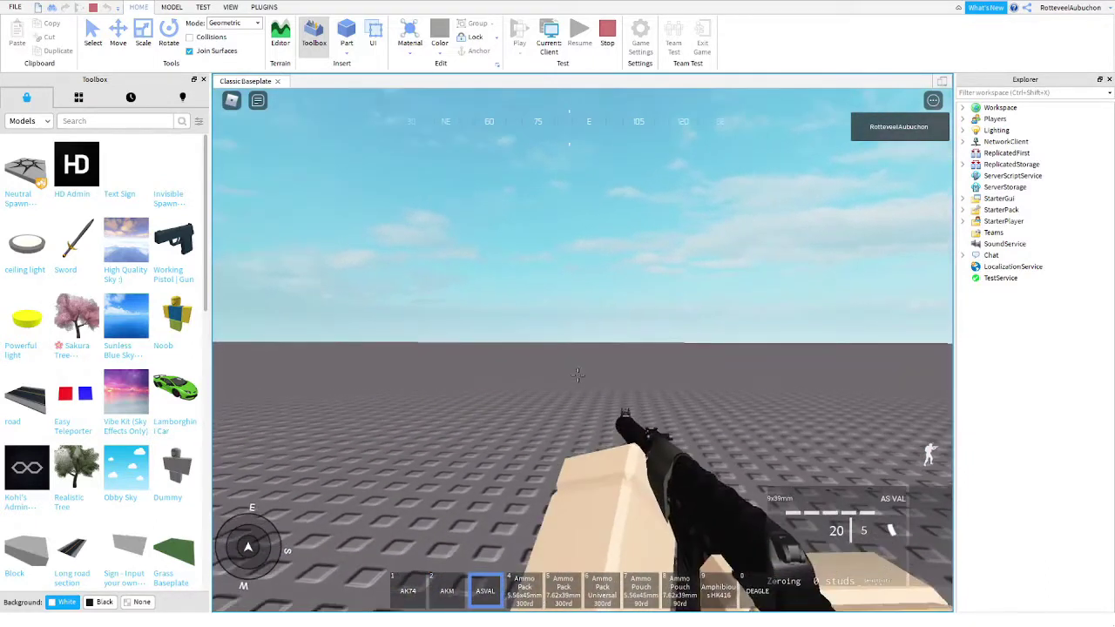
pyautogui.click(577, 375)
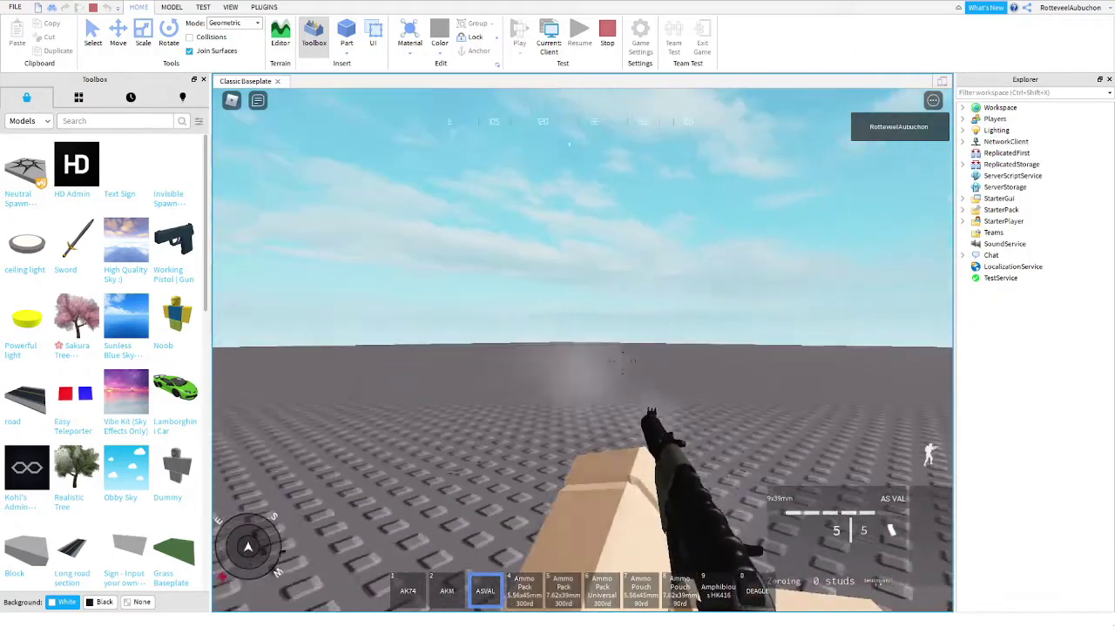
pyautogui.click(559, 361)
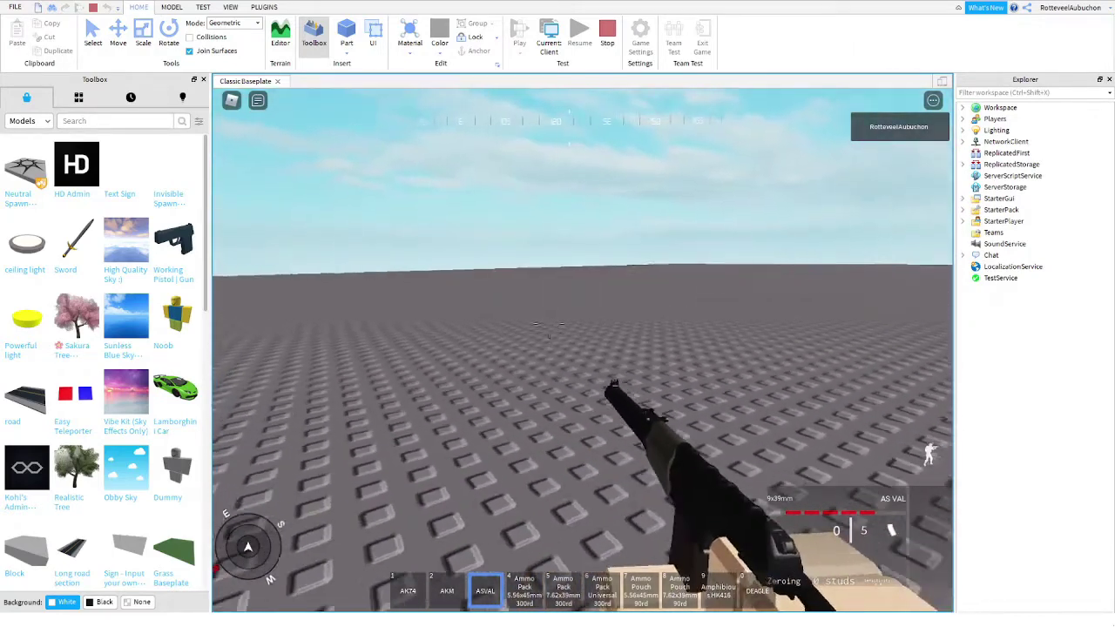
pyautogui.press('r')
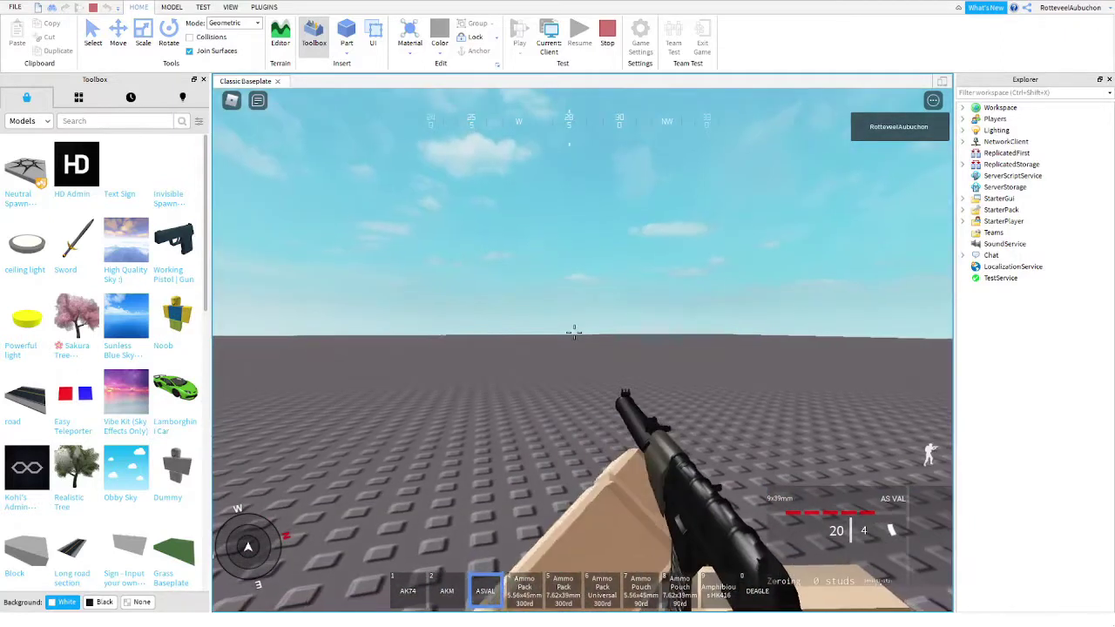
# Equip the Amphibious HK416 and fire it, including while aiming down the red-dot sight.
pyautogui.press('2')
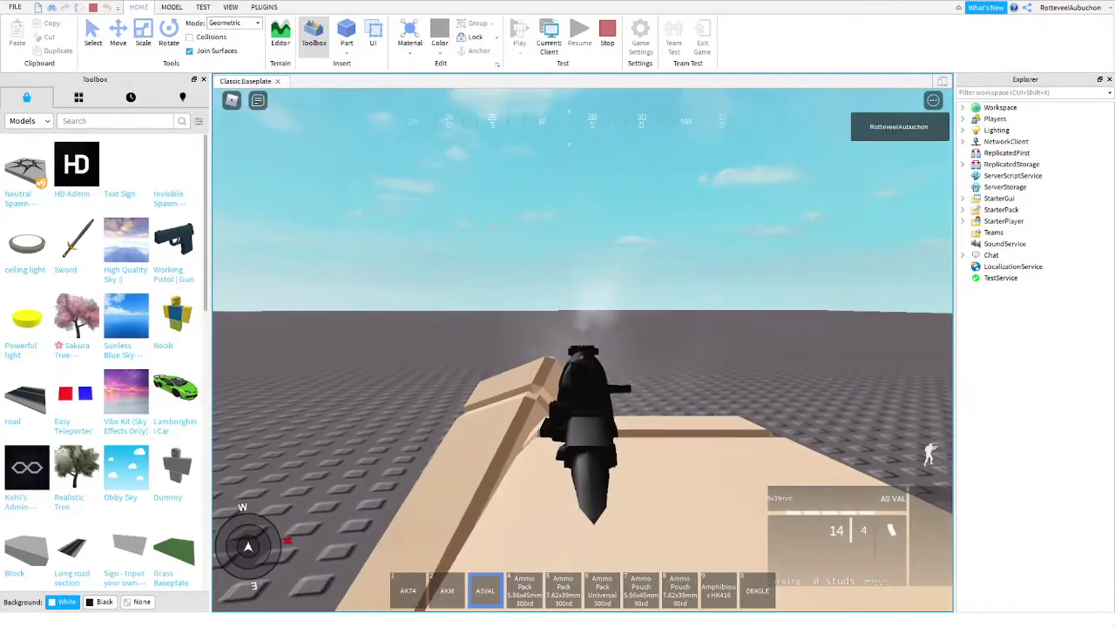
pyautogui.press('9')
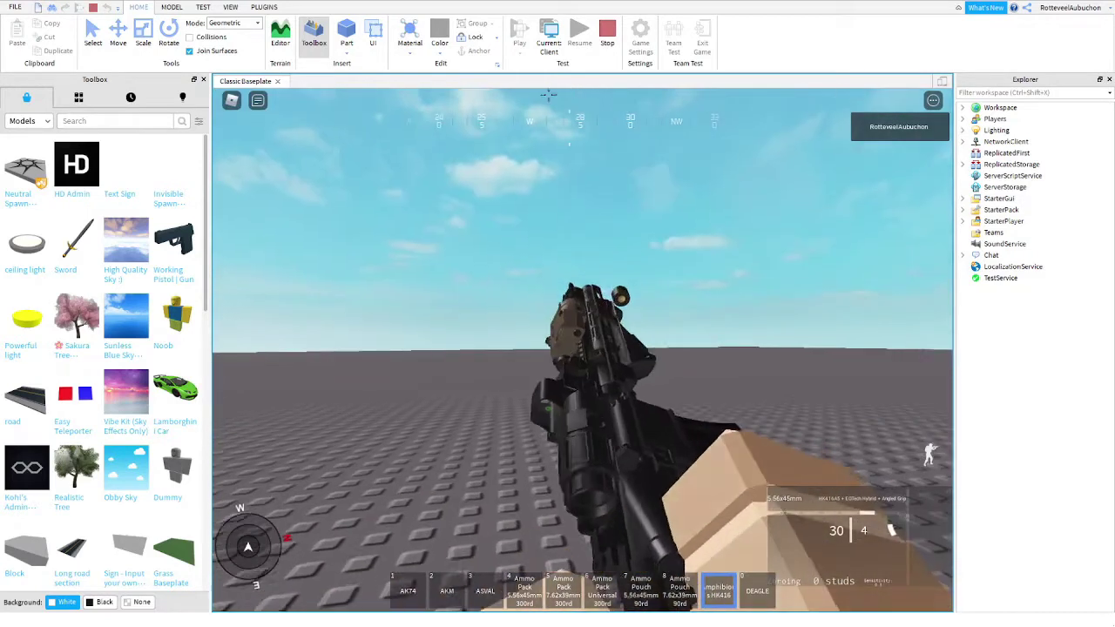
pyautogui.click(584, 328)
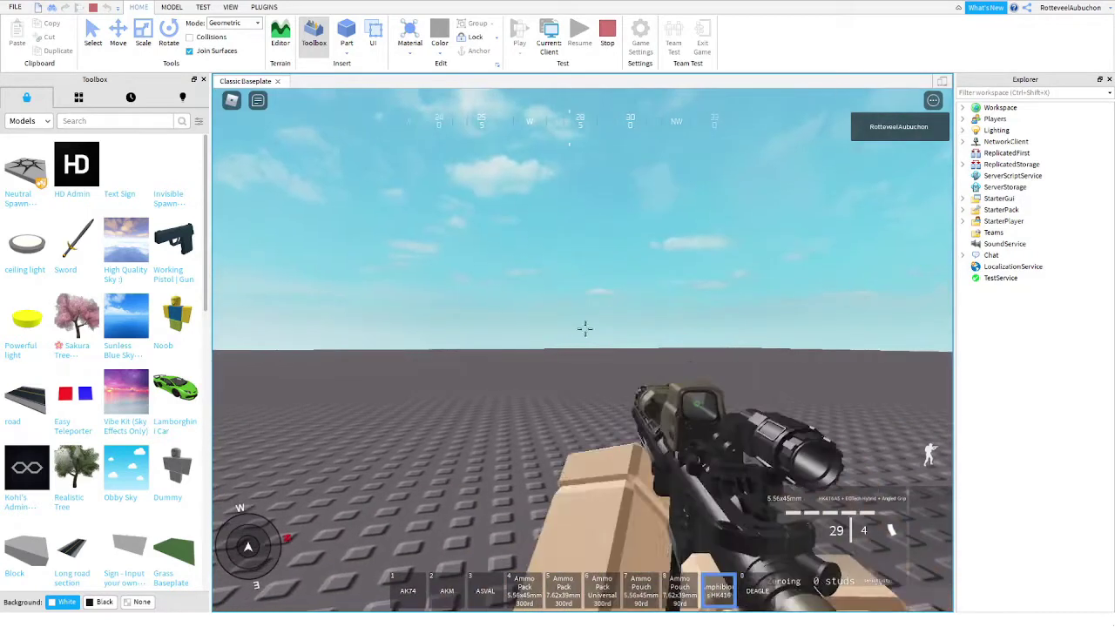
pyautogui.click(584, 328)
pyautogui.rightClick(585, 328)
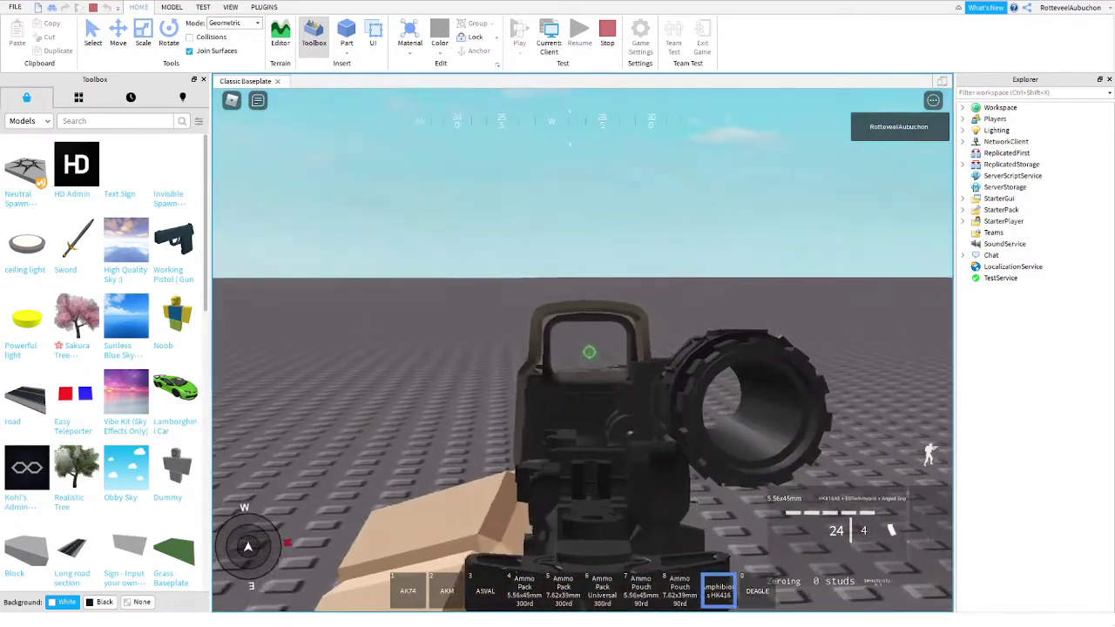
pyautogui.click(582, 350)
pyautogui.rightClick(583, 349)
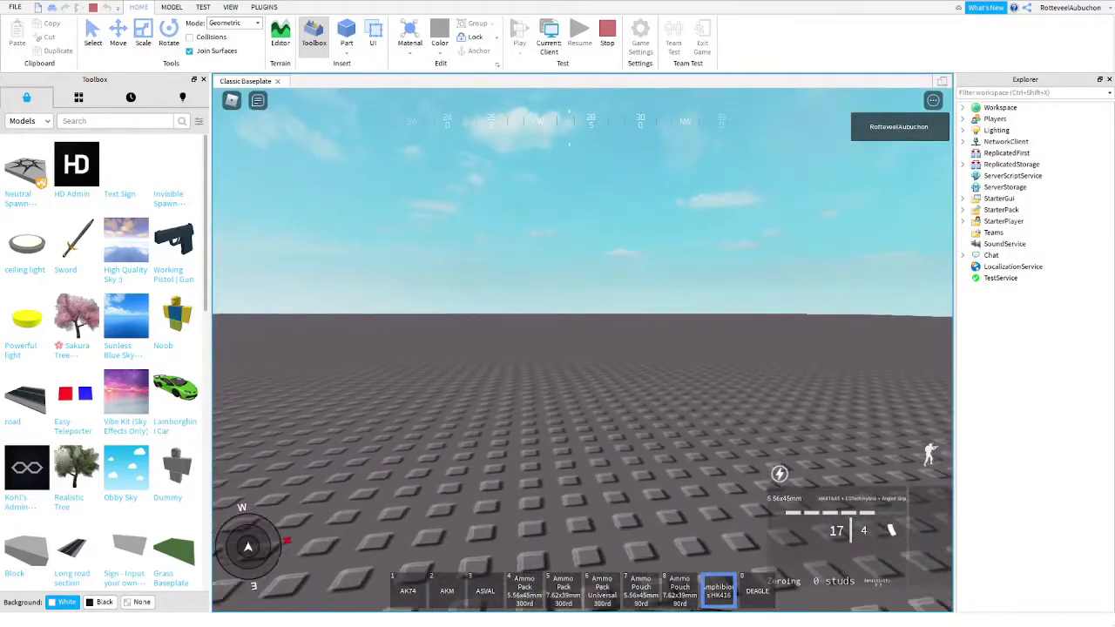
pyautogui.click(583, 350)
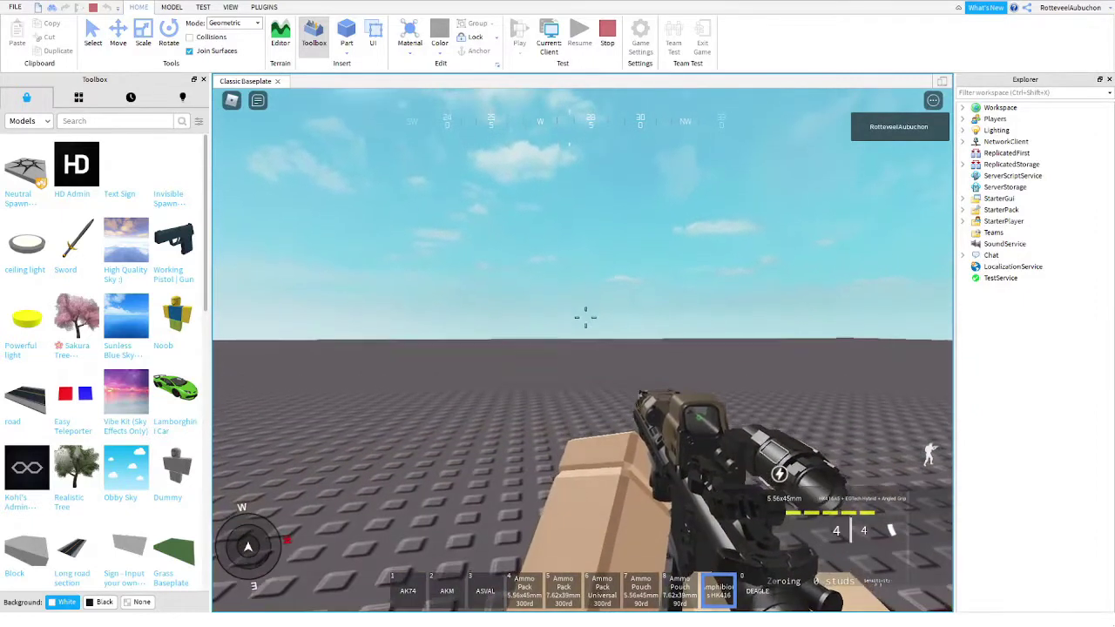
# Switch to the Desert Eagle, fire several rounds, and bring up the weapon selection panel.
pyautogui.press('7')
pyautogui.press('8')
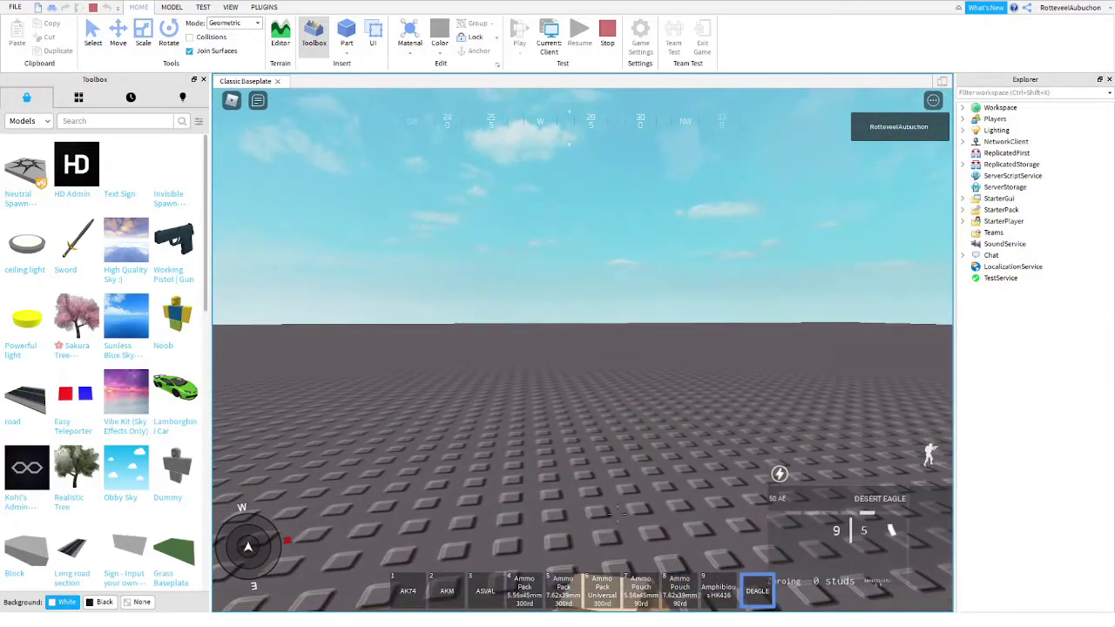
pyautogui.click(585, 347)
pyautogui.click(585, 346)
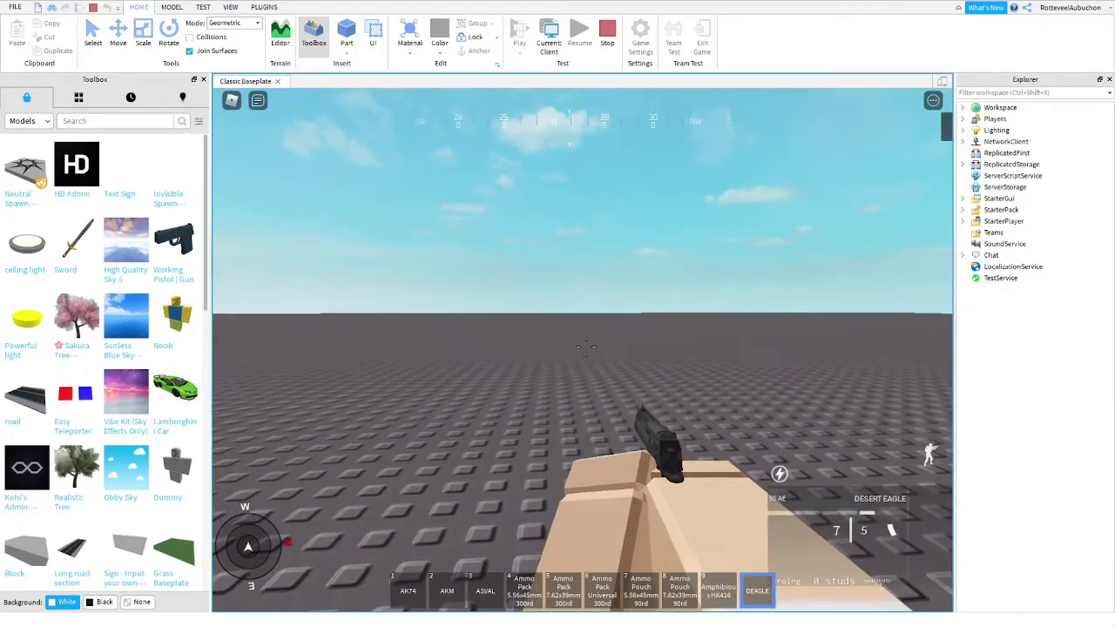
pyautogui.click(582, 348)
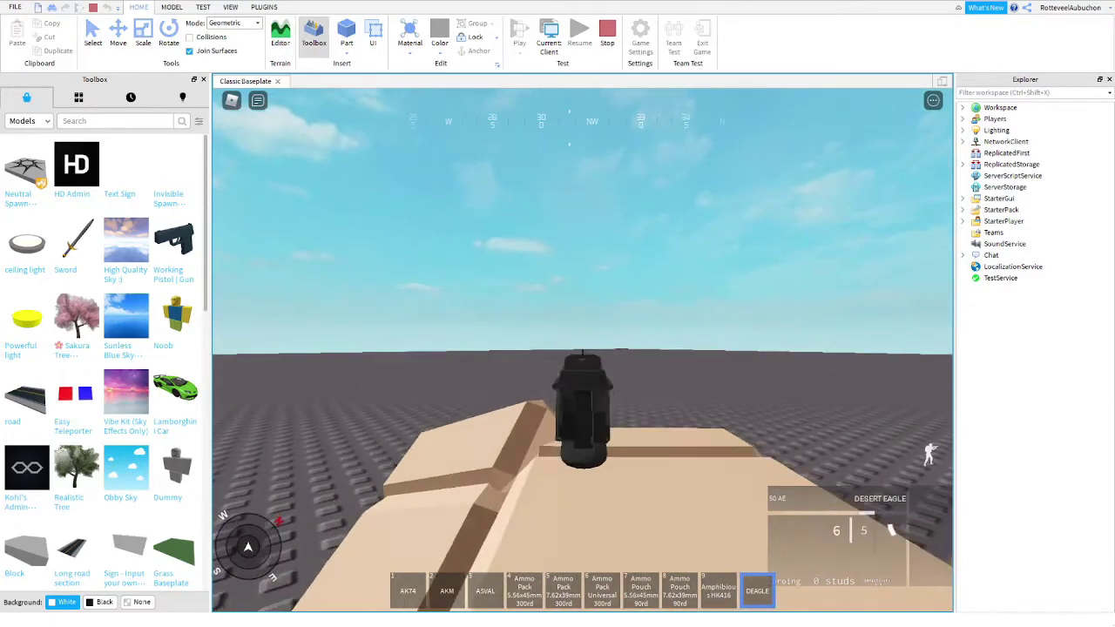
pyautogui.click(581, 348)
pyautogui.press('0')
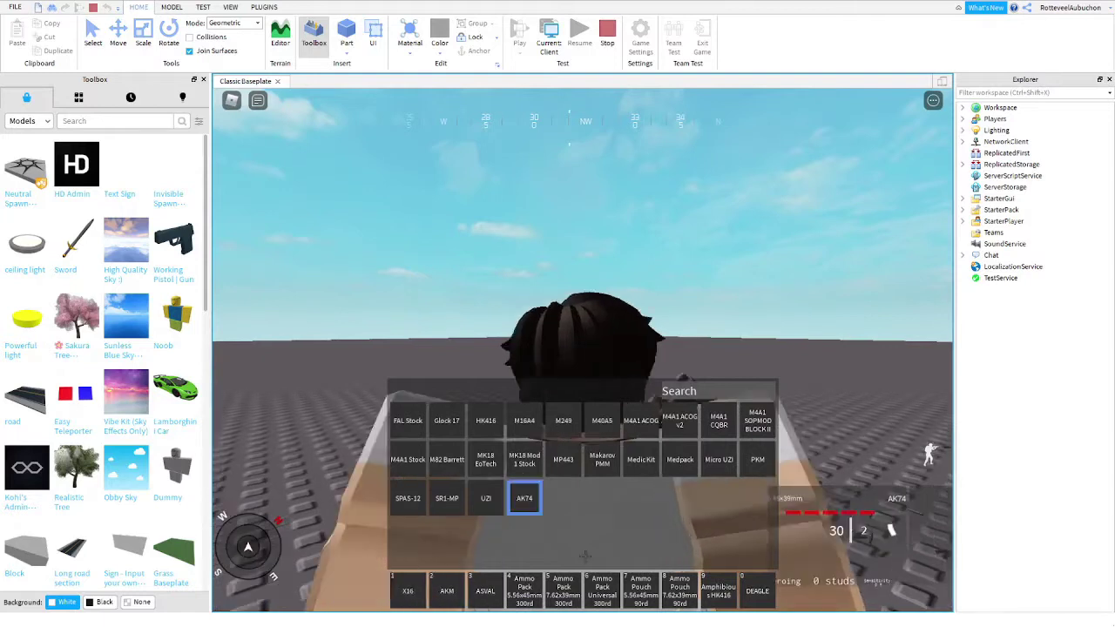
# Load the X16 and UZI into the hotbar and fire the UZI.
pyautogui.press('1')
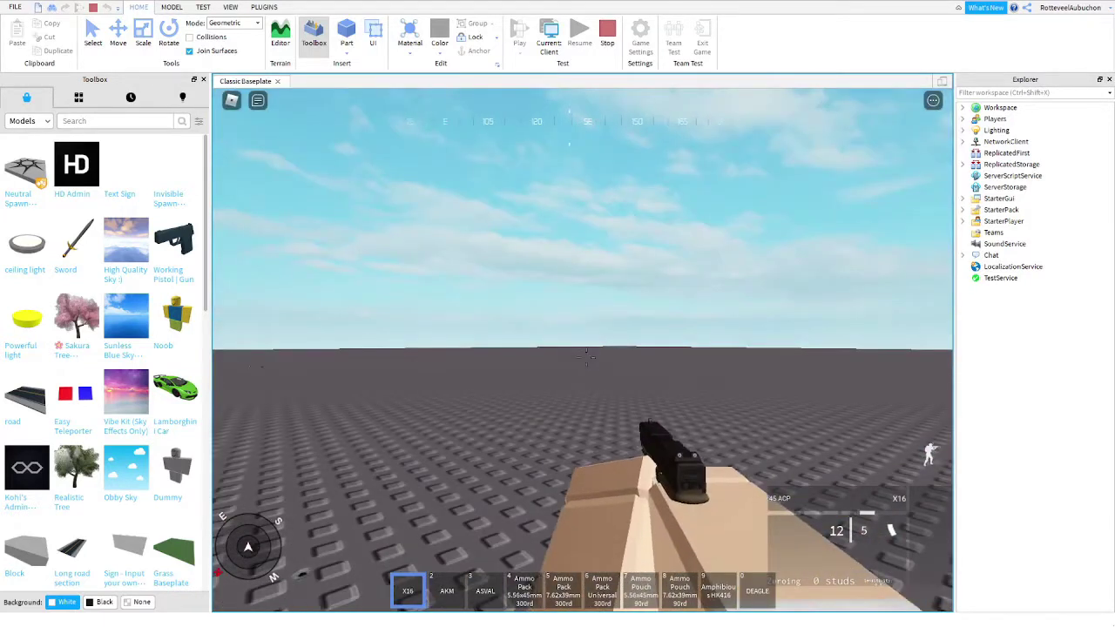
pyautogui.press('1')
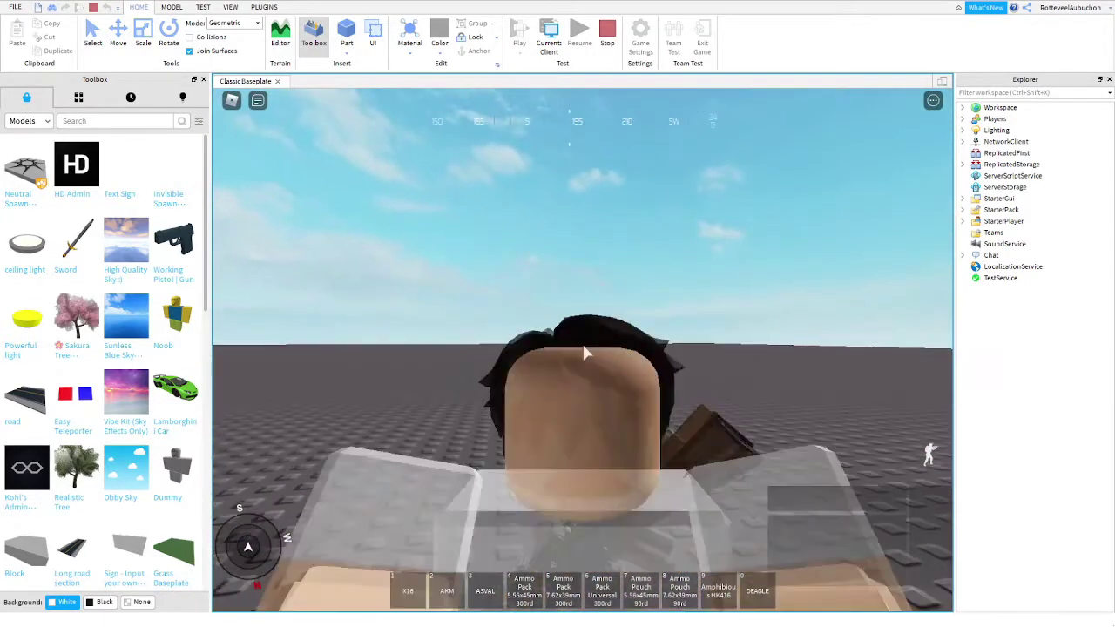
pyautogui.press('e')
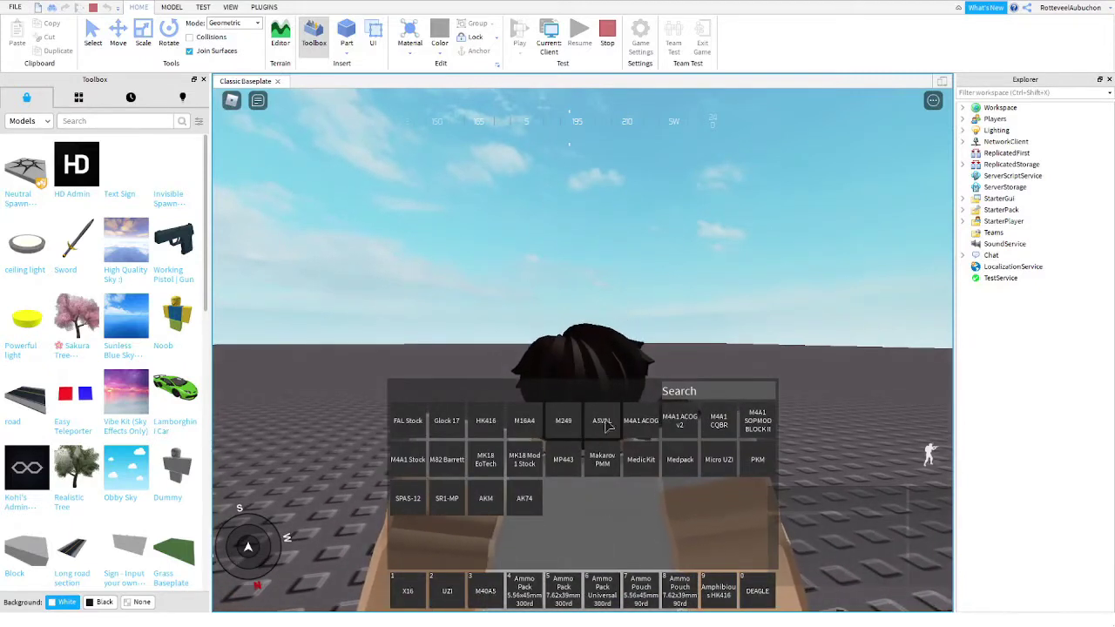
pyautogui.press('1')
pyautogui.press('2')
pyautogui.click(582, 348)
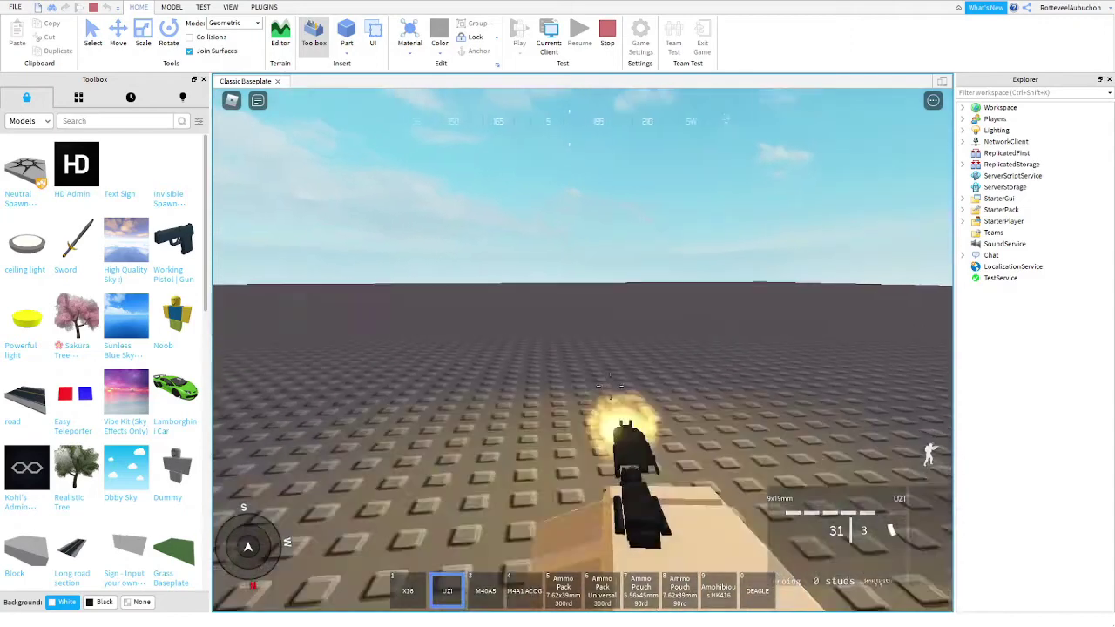
pyautogui.click(582, 349)
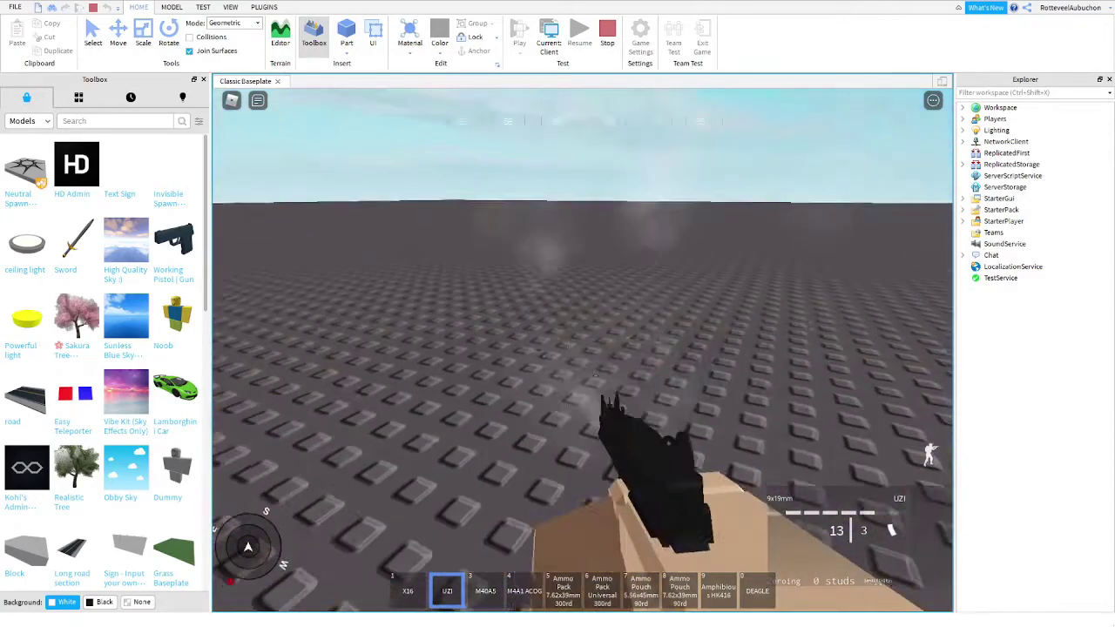
# Equip the M40A5 sniper rifle and scope in and out.
pyautogui.press('3')
pyautogui.rightClick(565, 285)
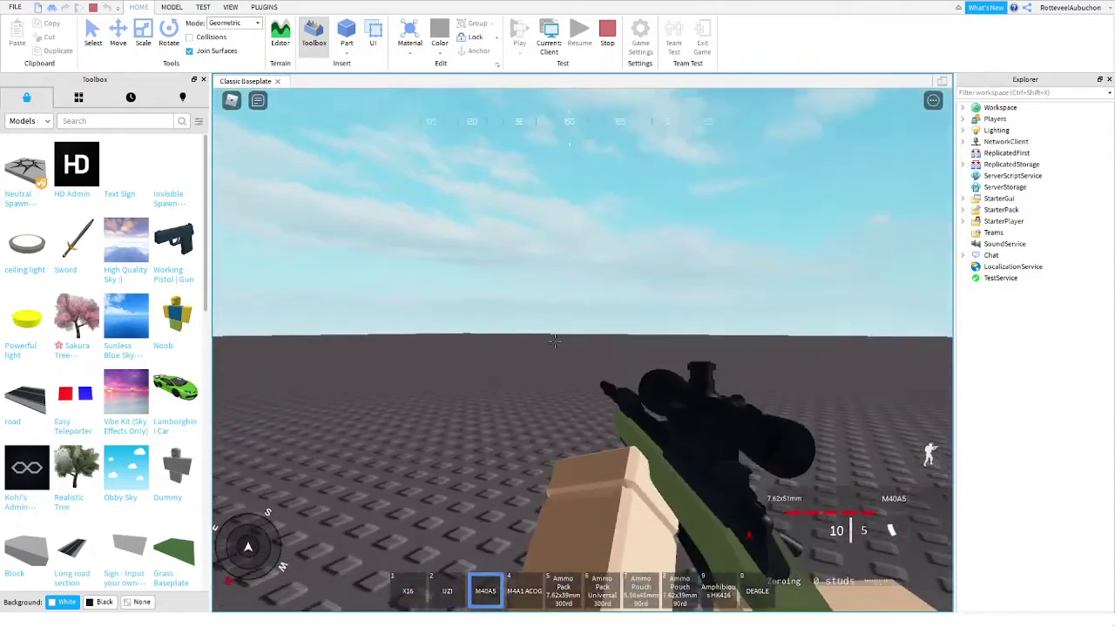
pyautogui.rightClick(564, 285)
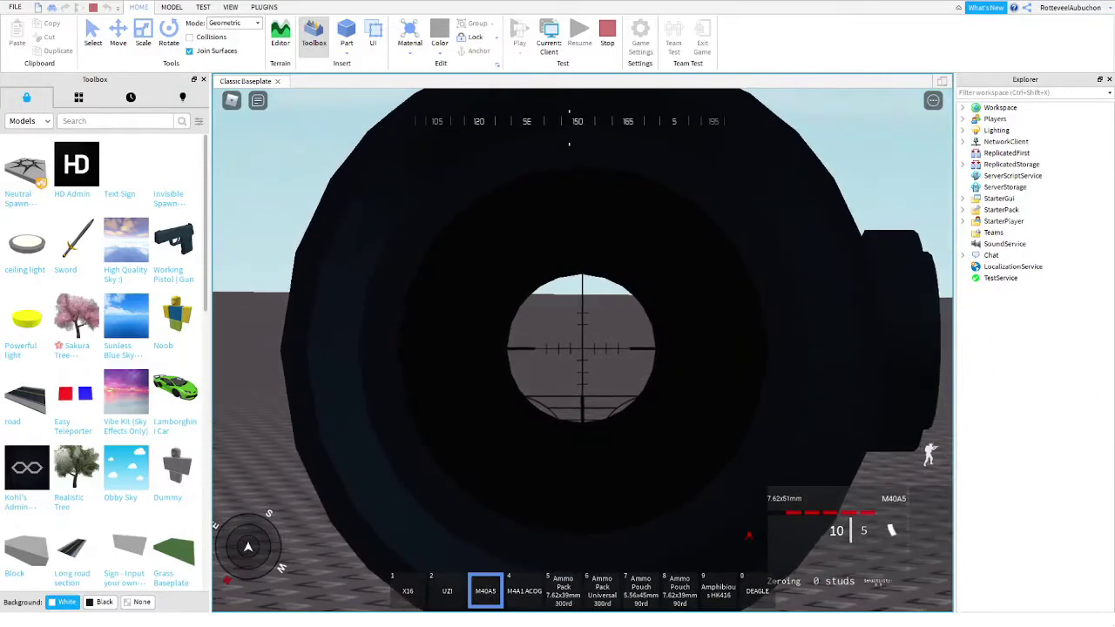
pyautogui.rightClick(557, 346)
pyautogui.rightClick(557, 344)
# Equip the M4A1 ACOG and fire it from the hip and aimed.
pyautogui.press('4')
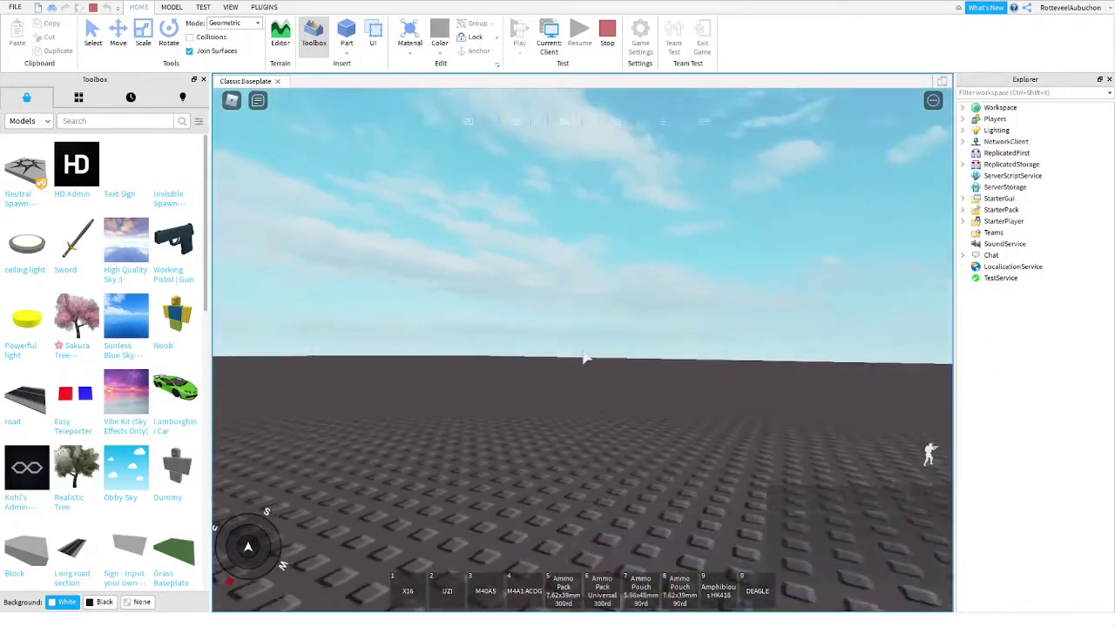
pyautogui.click(635, 337)
pyautogui.rightClick(635, 337)
pyautogui.click(635, 337)
pyautogui.rightClick(632, 339)
pyautogui.click(632, 340)
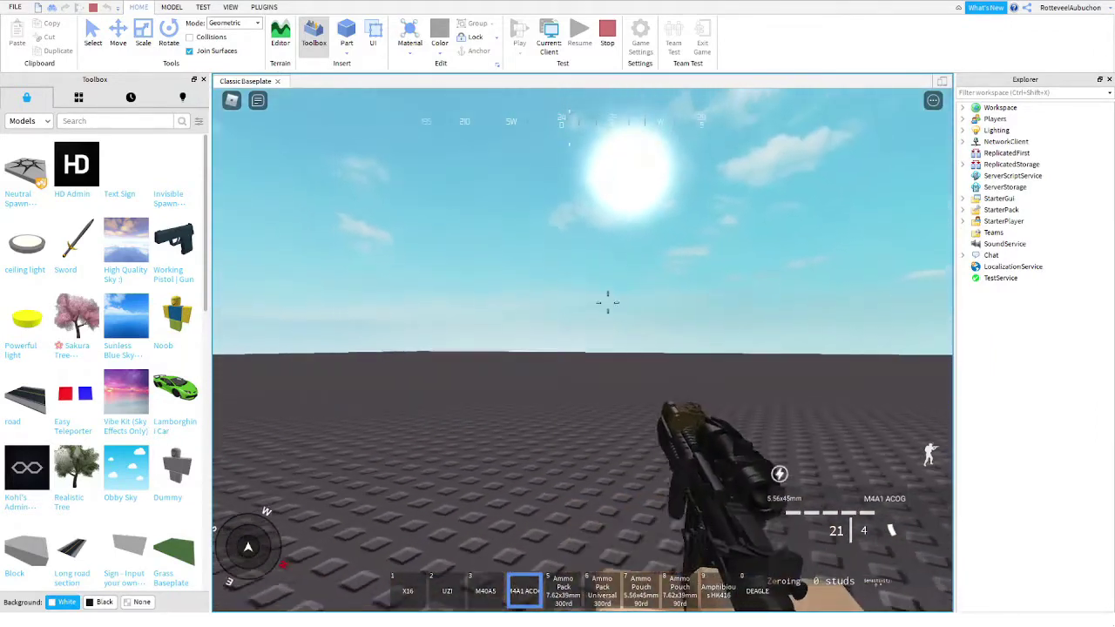
pyautogui.click(631, 341)
# Swap the SPAS-12 shotgun into slot 1 and fire it.
pyautogui.press('1')
pyautogui.press('`')
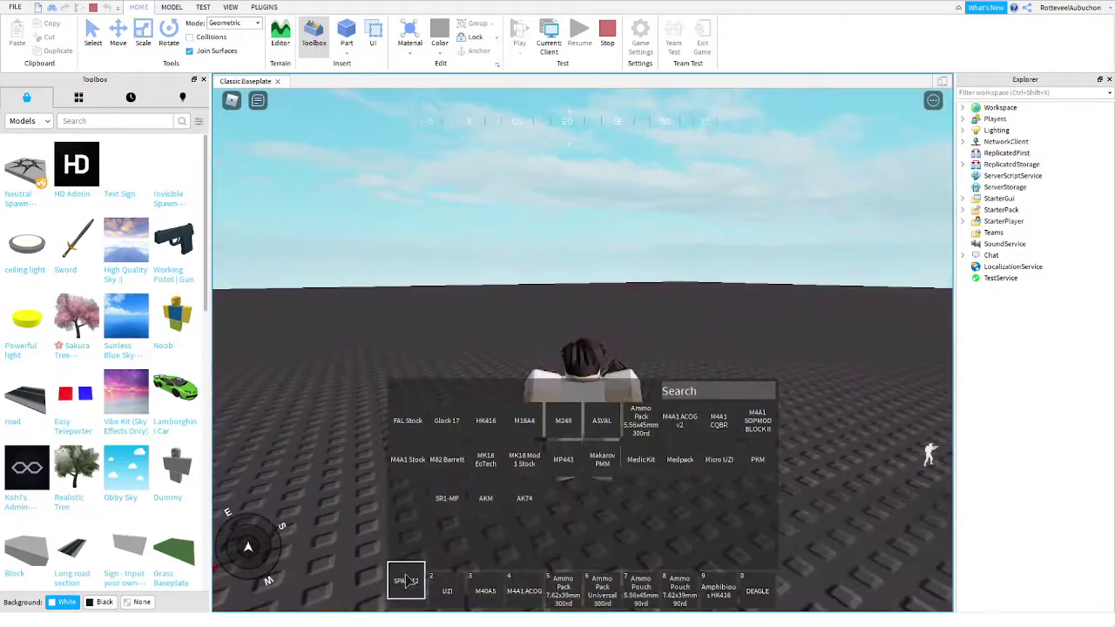
pyautogui.press('`')
pyautogui.press('1')
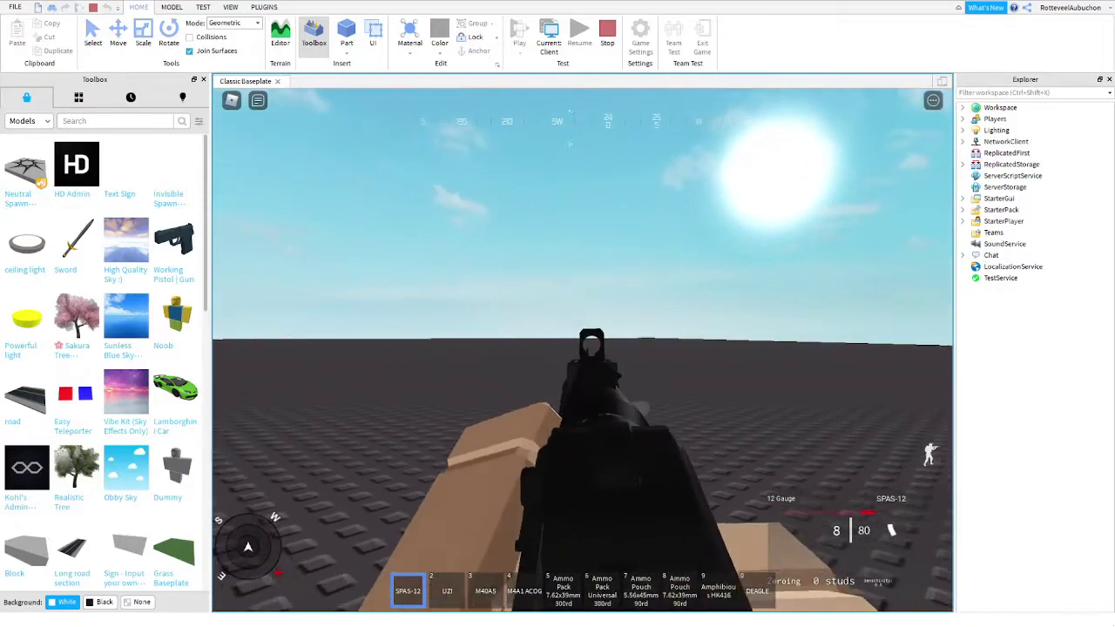
pyautogui.click(582, 350)
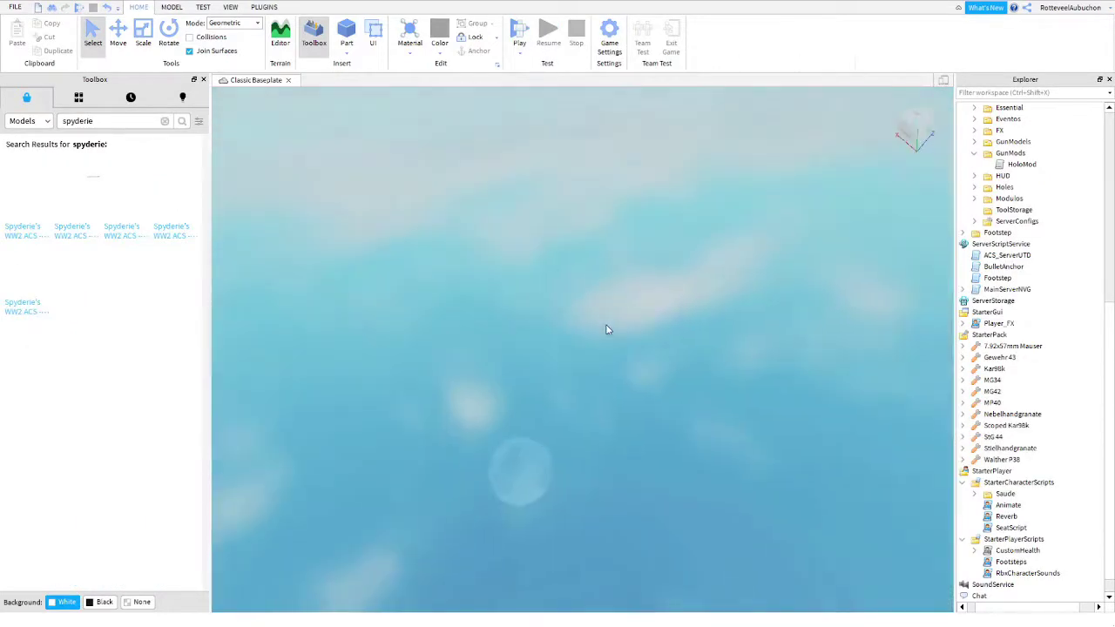
# Orbit the viewport camera over the baseplate to inspect the inserted WW2 German kit.
pyautogui.moveTo(607, 329); pyautogui.dragTo(607, 330, button='right')
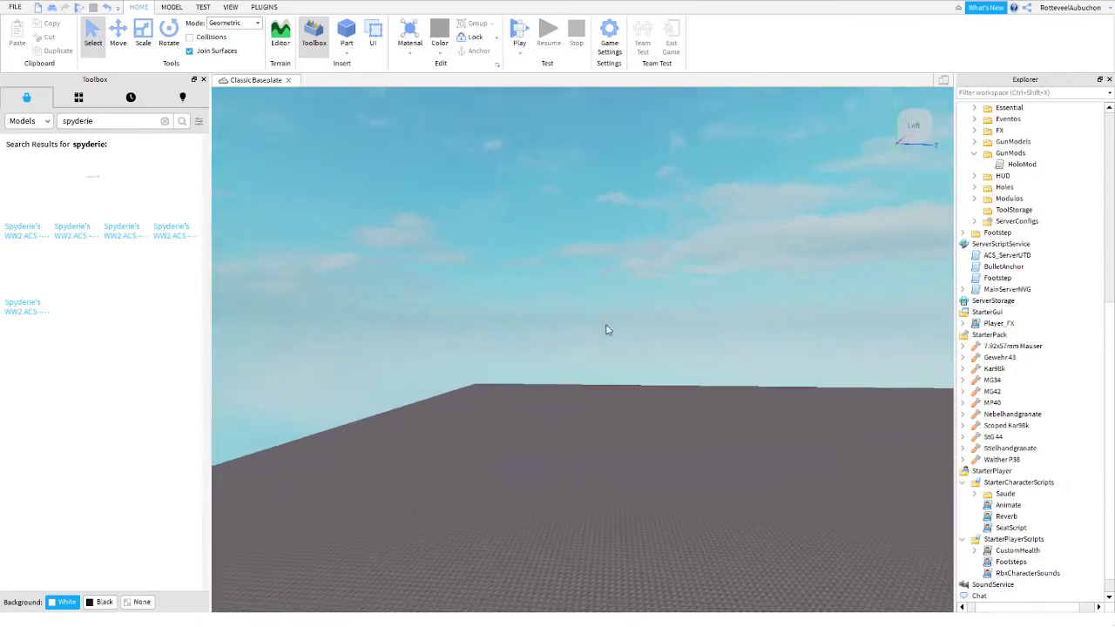
pyautogui.moveTo(601, 331); pyautogui.dragTo(452, 329, button='right')
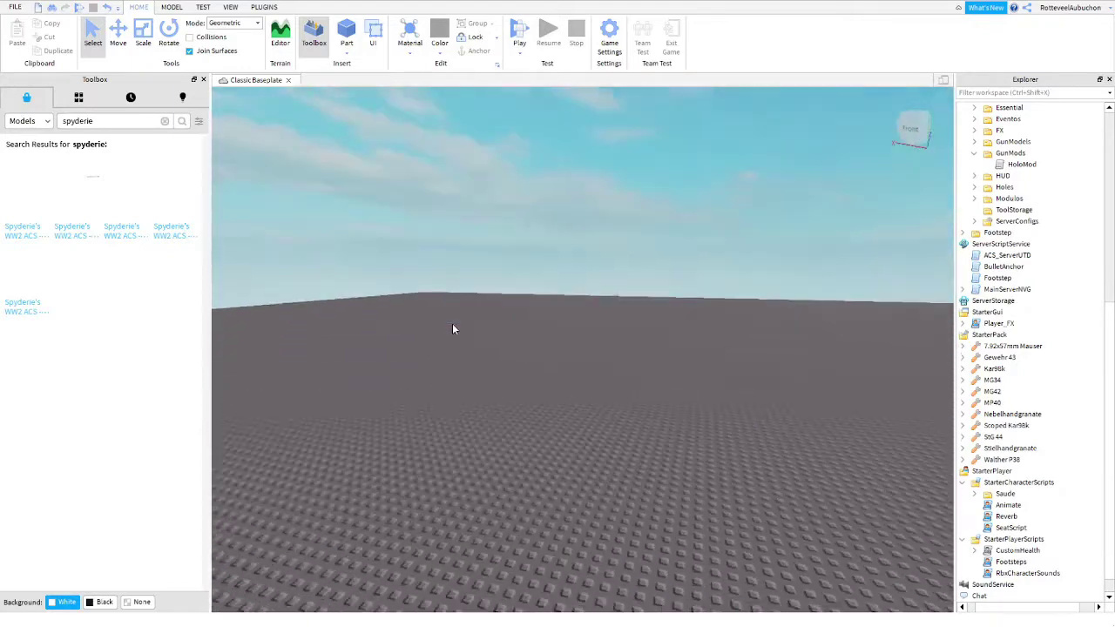
pyautogui.moveTo(452, 329); pyautogui.dragTo(622, 406, button='right')
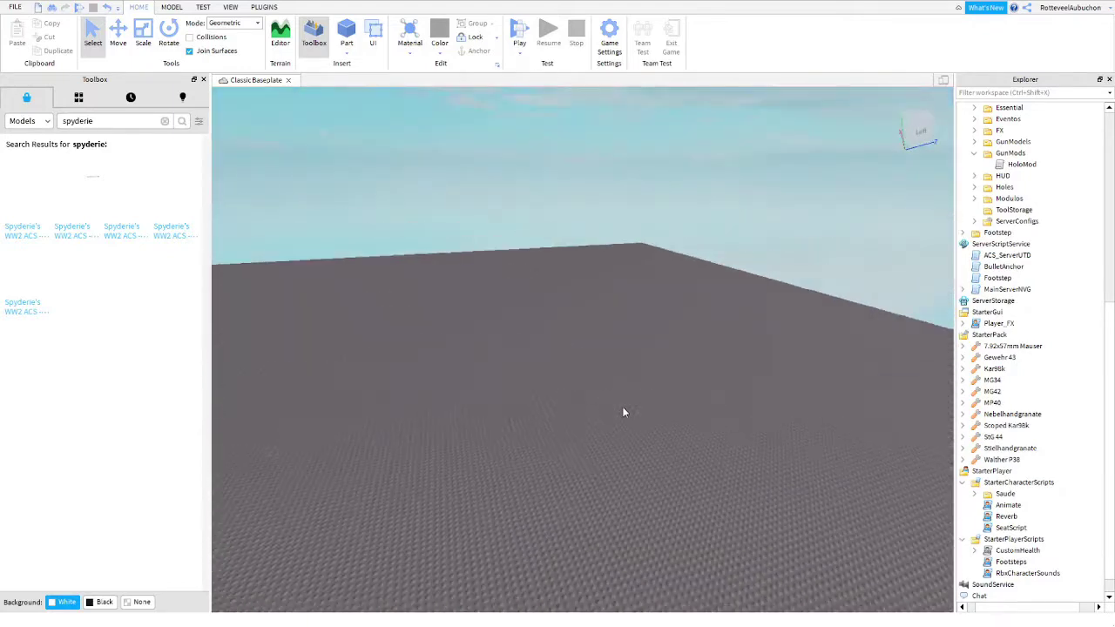
pyautogui.moveTo(592, 370)
pyautogui.mouseDown(button='right')
pyautogui.moveTo(665, 347)
pyautogui.moveTo(567, 288)
pyautogui.mouseUp(button='right')
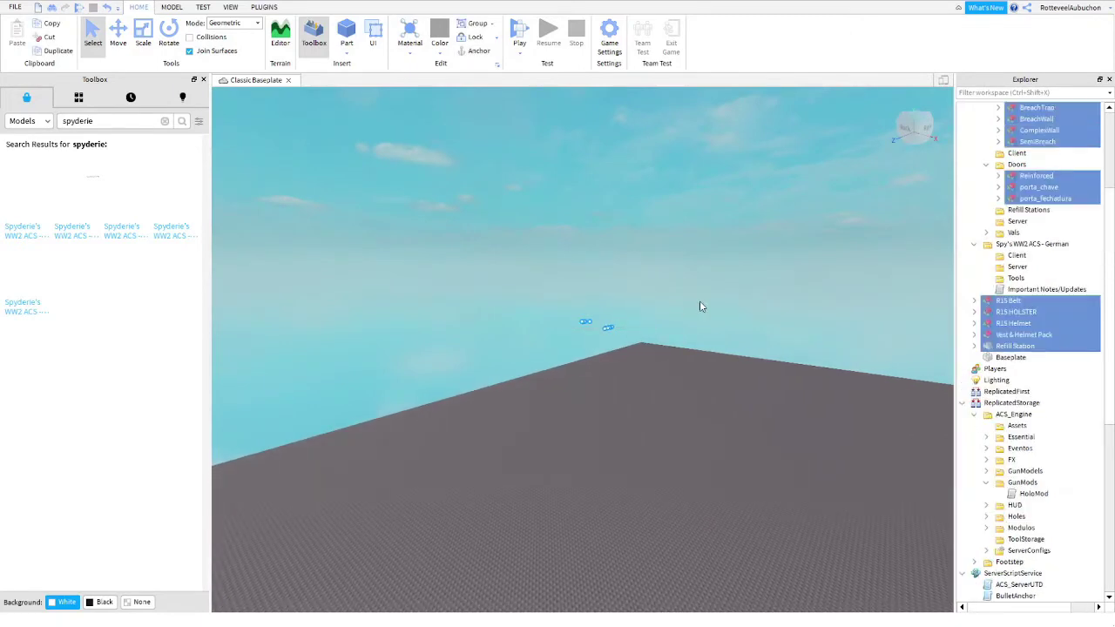
pyautogui.moveTo(699, 307); pyautogui.dragTo(699, 307, button='right')
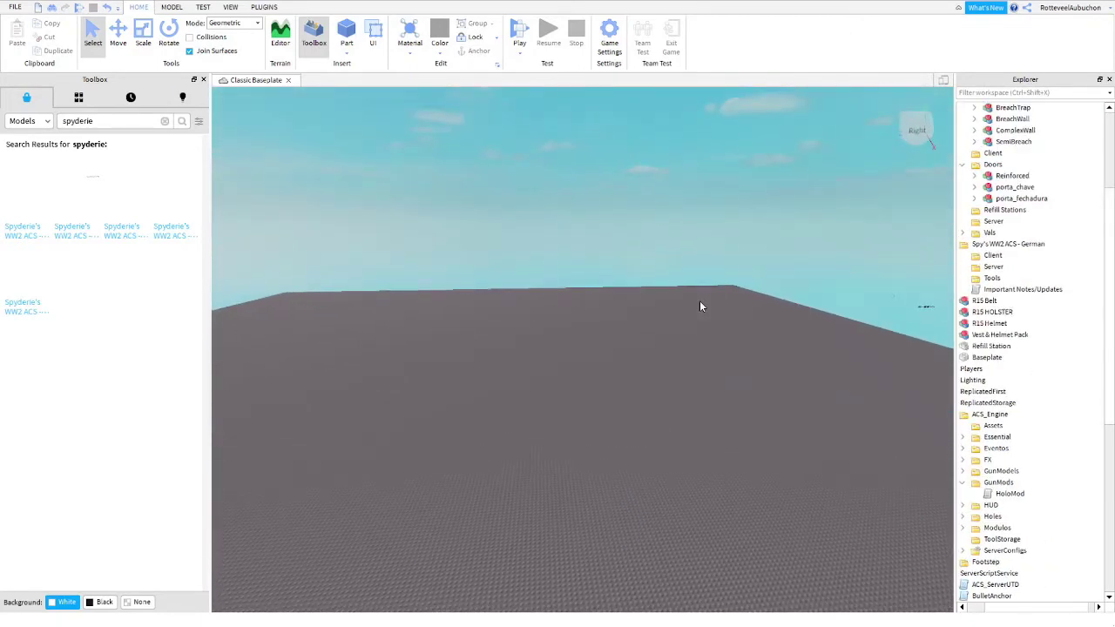